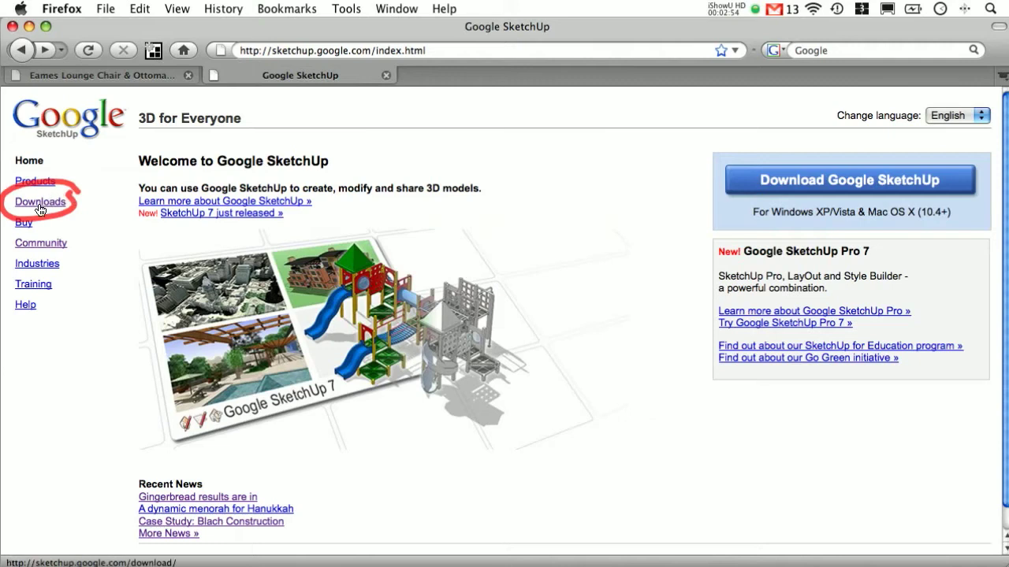
# Open the SketchUp site's Plugins download page and locate Google SketchUp Web Exporter (Beta) under Viewer Compatibility
pyautogui.click(60, 205)
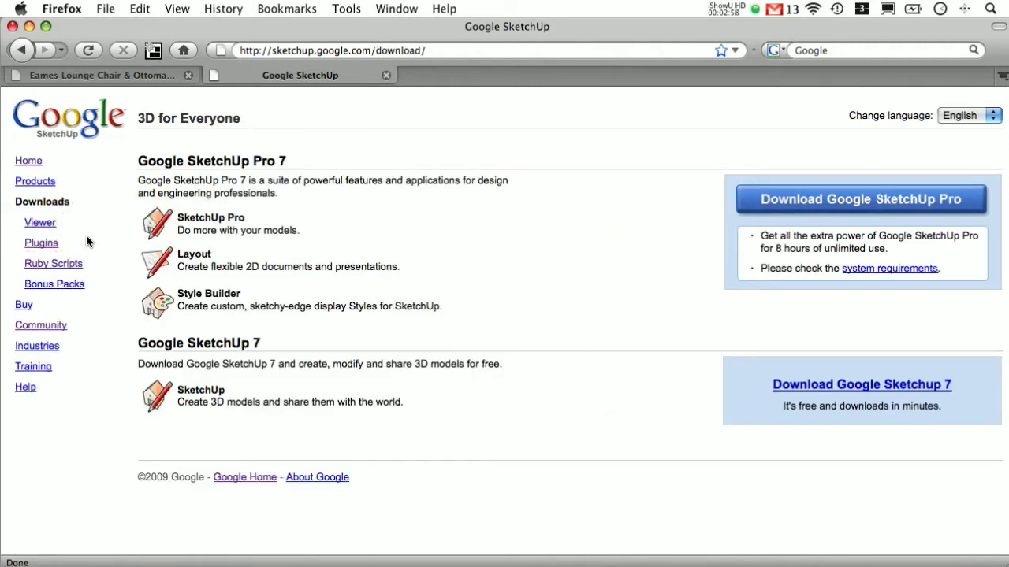
pyautogui.click(41, 245)
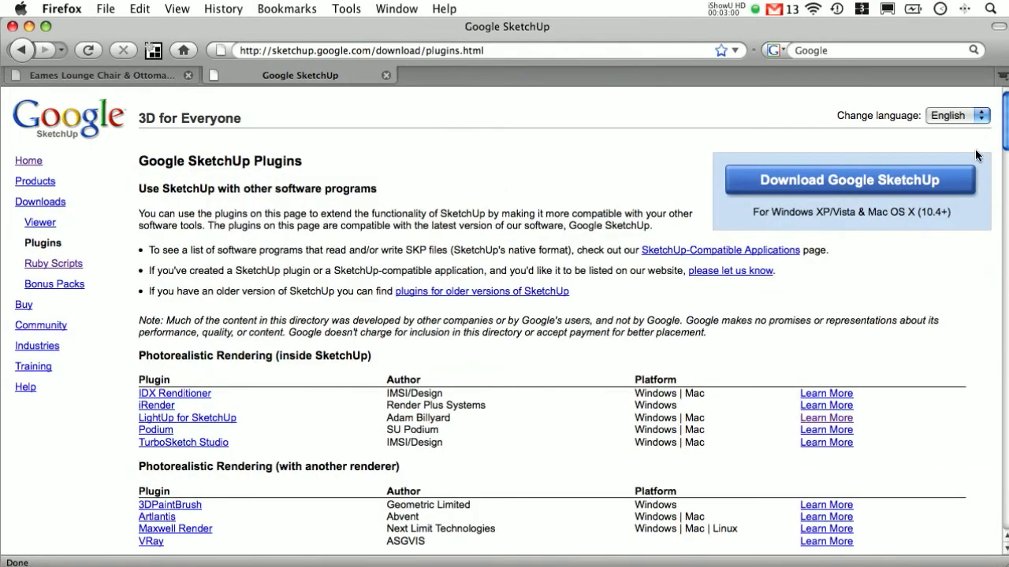
pyautogui.scroll(-8, 871, 196)
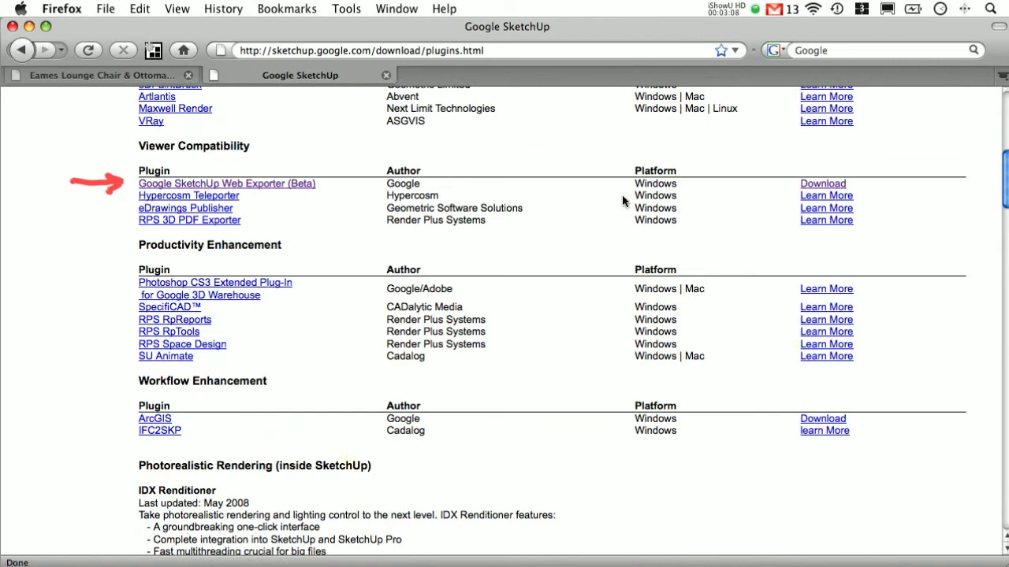
pyautogui.moveTo(674, 175)
pyautogui.mouseDown()
pyautogui.moveTo(620, 192)
pyautogui.moveTo(675, 180)
pyautogui.mouseUp()
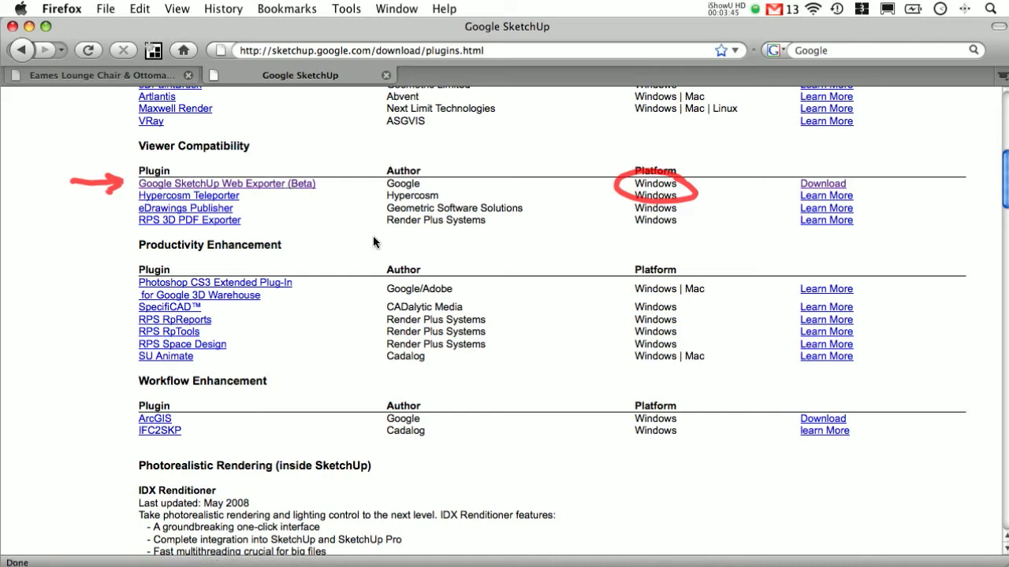
pyautogui.moveTo(367, 235)
pyautogui.mouseDown()
pyautogui.moveTo(368, 254)
pyautogui.moveTo(383, 243)
pyautogui.moveTo(393, 252)
pyautogui.mouseUp()
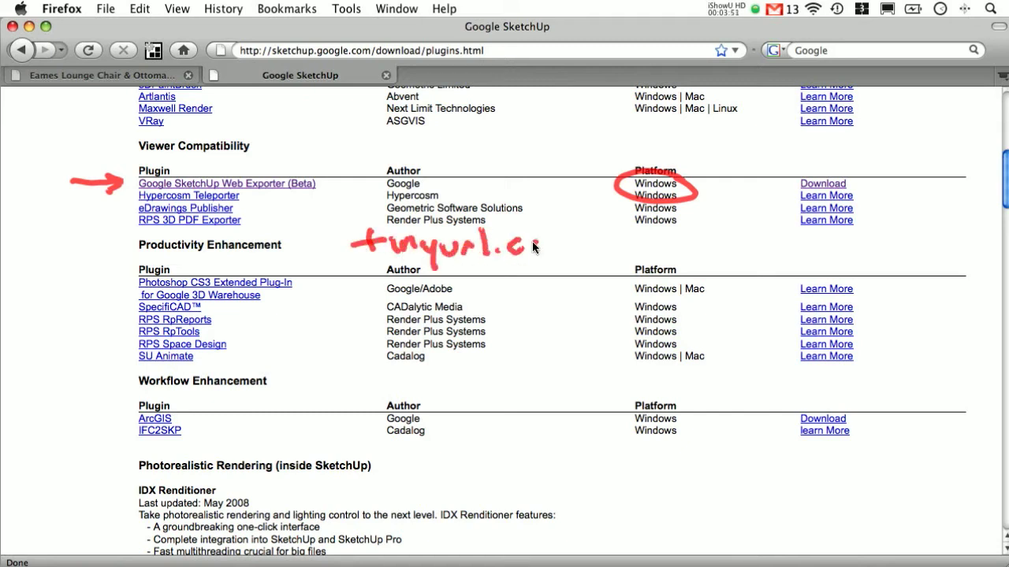
pyautogui.moveTo(533, 248); pyautogui.dragTo(564, 271)
pyautogui.moveTo(607, 240); pyautogui.dragTo(589, 255)
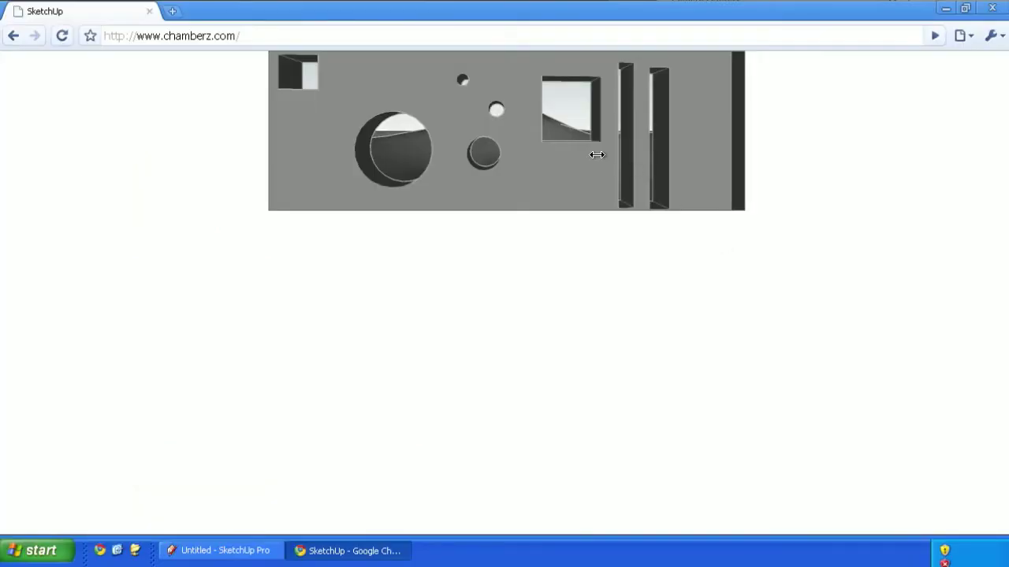
pyautogui.moveTo(596, 155); pyautogui.dragTo(492, 154)
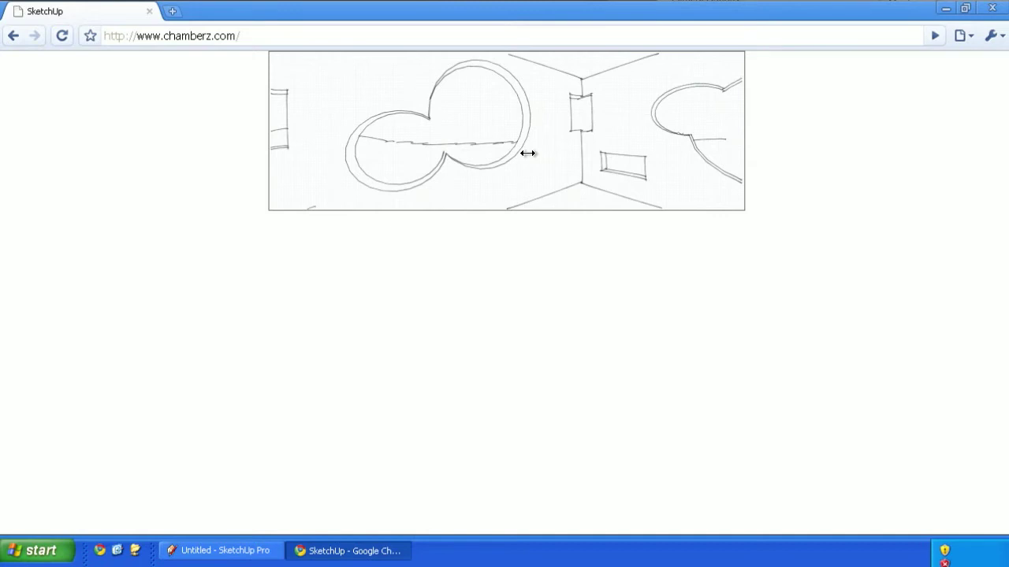
pyautogui.hotkey('alt', 'F4')
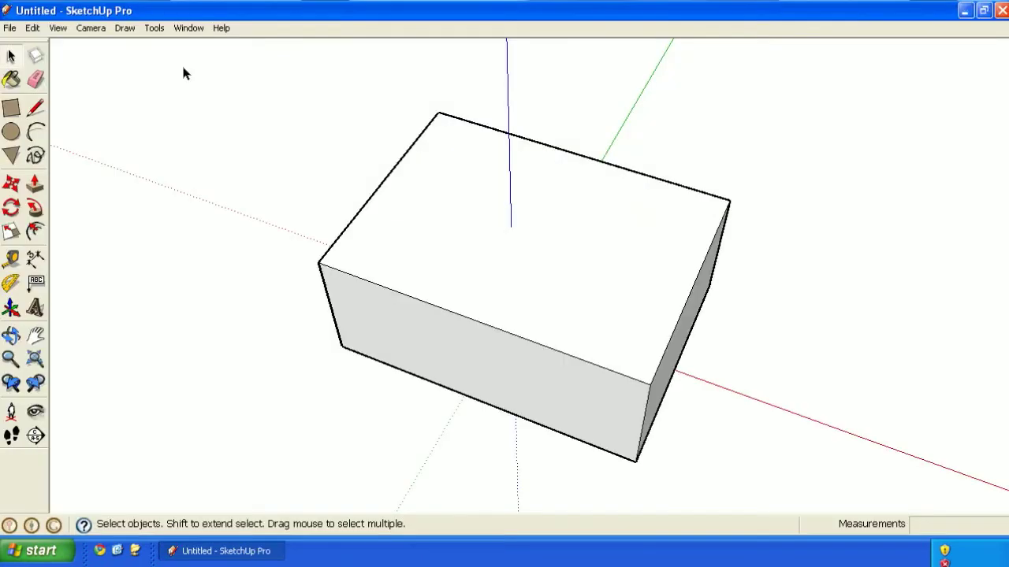
# Create a web animation of the box with SketchUp Web Exporter at 400 pixels and a snapshot every 10 degrees
pyautogui.click(155, 27)
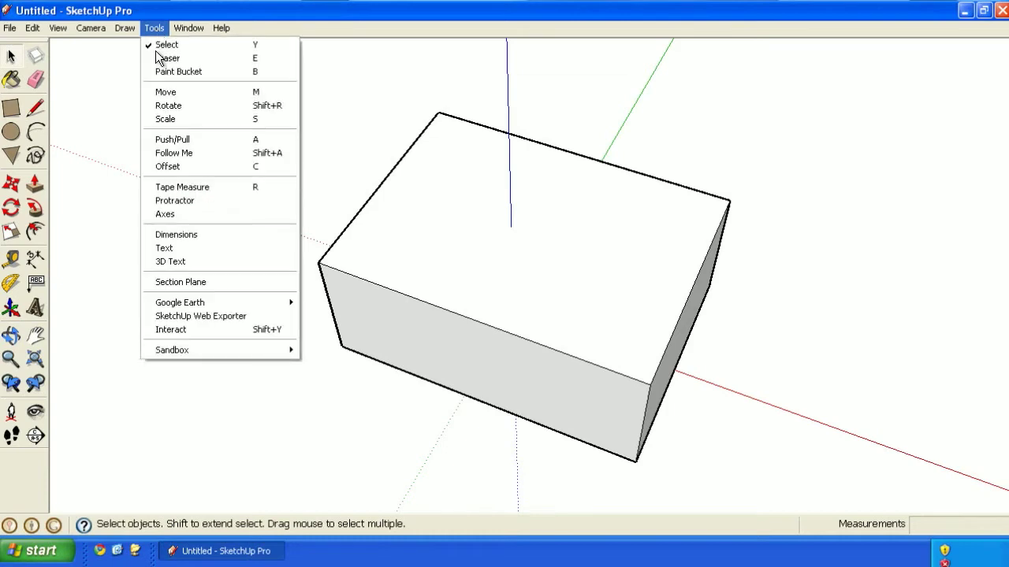
pyautogui.click(200, 315)
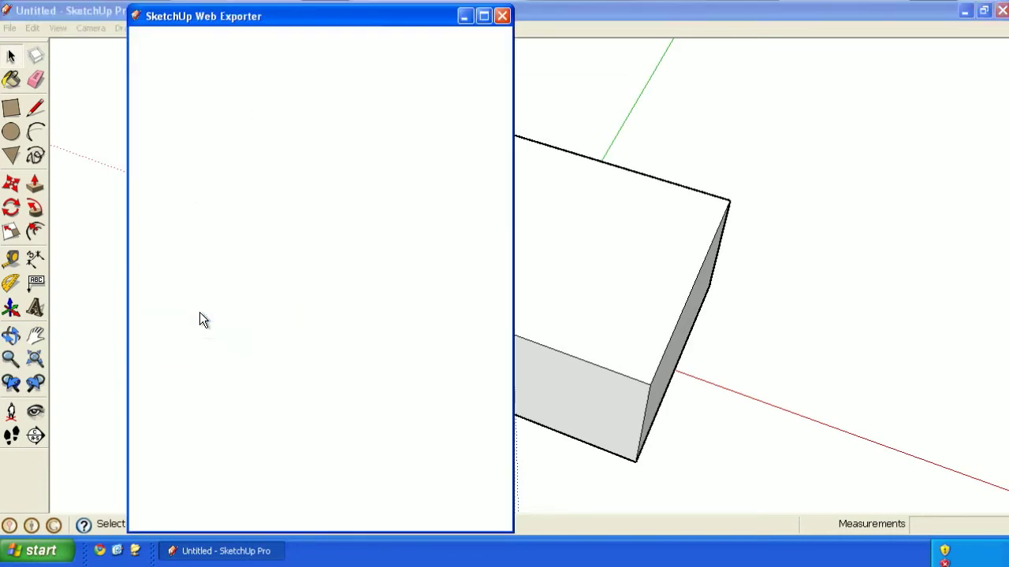
pyautogui.scroll(-1, 320, 323)
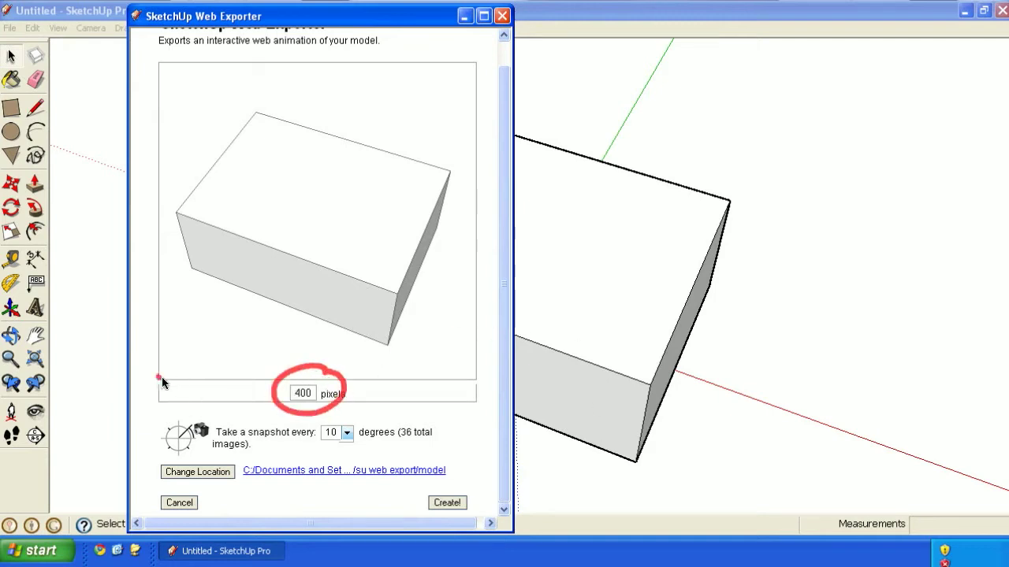
pyautogui.moveTo(162, 380)
pyautogui.mouseDown()
pyautogui.moveTo(477, 367)
pyautogui.moveTo(474, 93)
pyautogui.moveTo(467, 63)
pyautogui.moveTo(457, 75)
pyautogui.mouseUp()
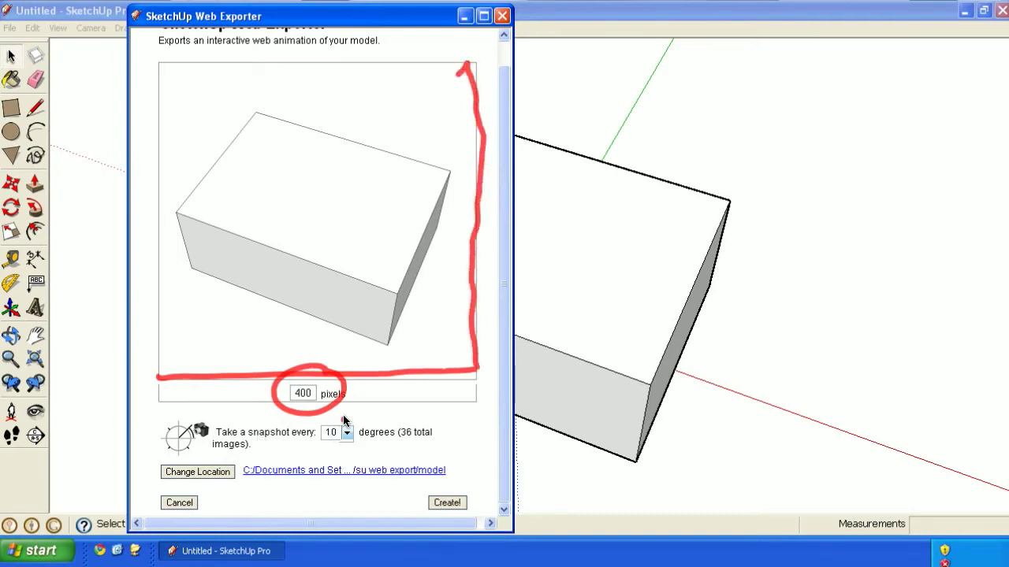
pyautogui.moveTo(343, 421); pyautogui.dragTo(345, 418)
pyautogui.moveTo(411, 445)
pyautogui.mouseDown()
pyautogui.moveTo(402, 448)
pyautogui.moveTo(428, 447)
pyautogui.moveTo(435, 436)
pyautogui.mouseUp()
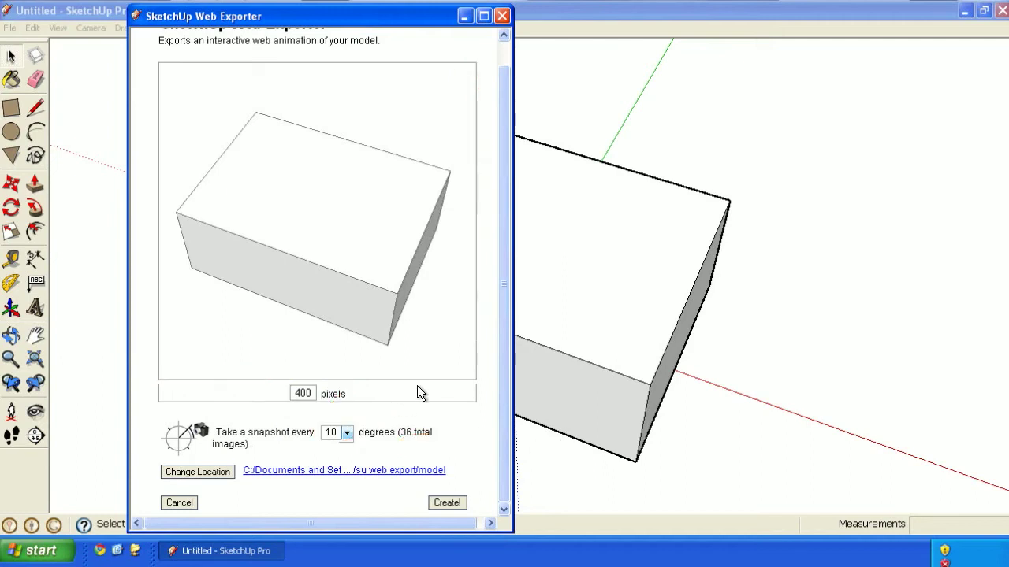
pyautogui.click(446, 504)
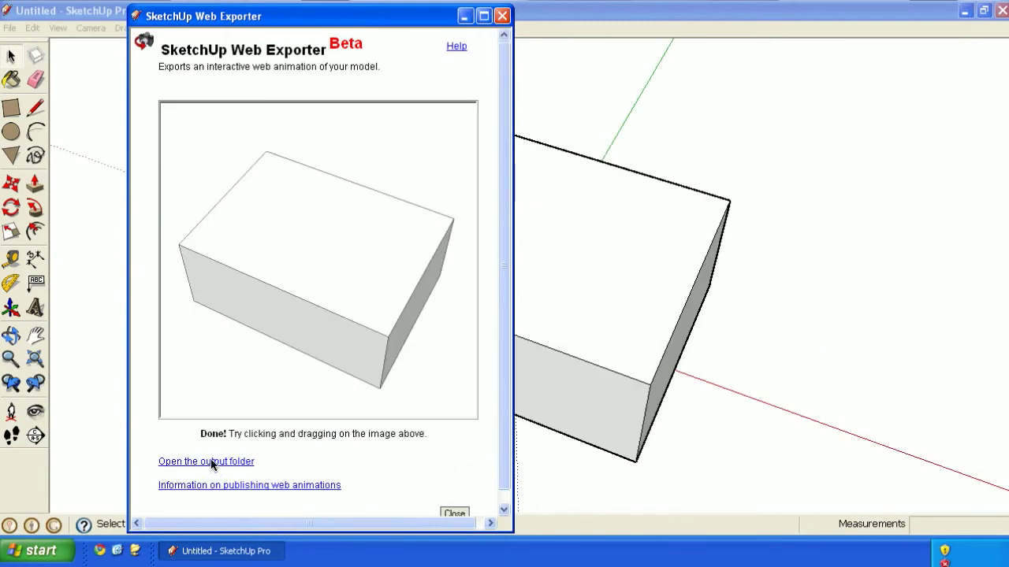
# Open the output folder of the finished web export to see its files
pyautogui.moveTo(312, 472)
pyautogui.mouseDown()
pyautogui.moveTo(342, 442)
pyautogui.moveTo(315, 471)
pyautogui.moveTo(341, 466)
pyautogui.mouseUp()
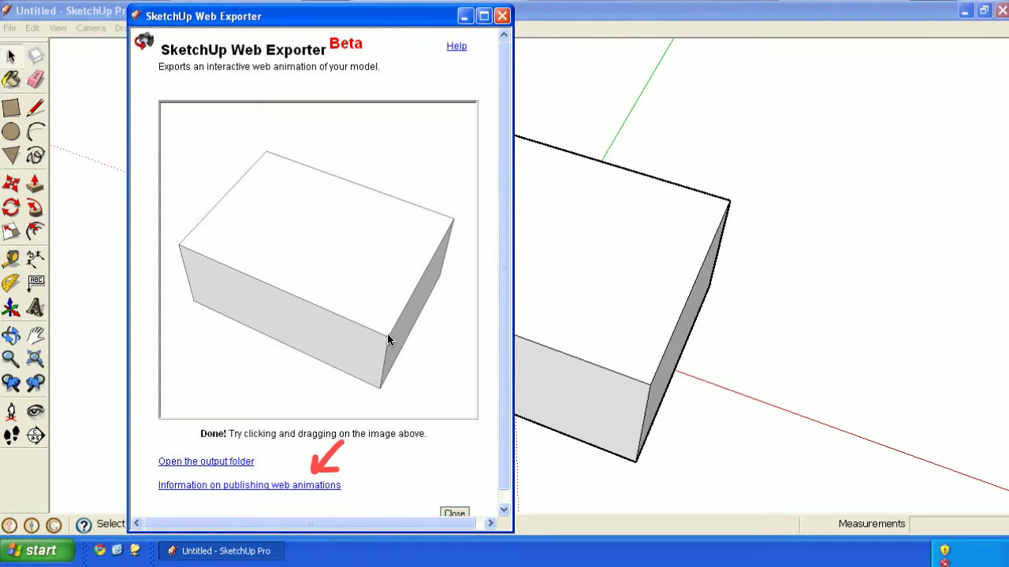
pyautogui.press('Escape')
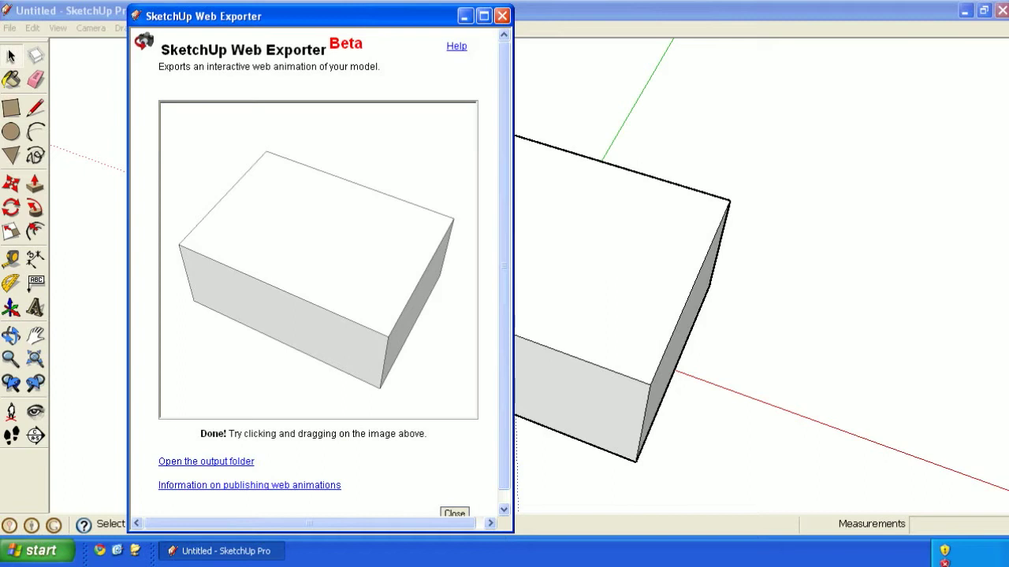
pyautogui.click(236, 465)
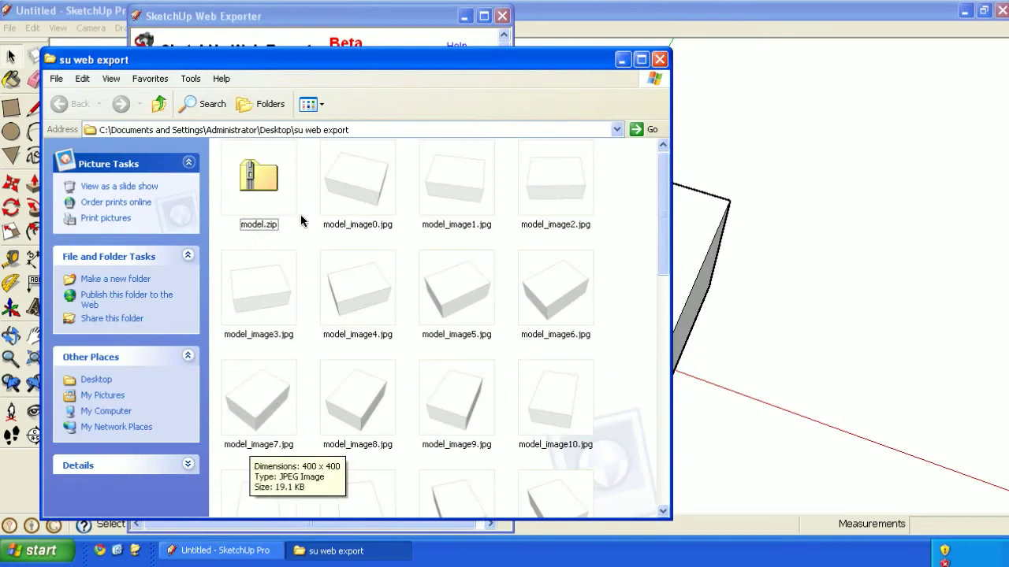
pyautogui.moveTo(315, 177)
pyautogui.mouseDown()
pyautogui.moveTo(241, 169)
pyautogui.moveTo(291, 231)
pyautogui.mouseUp()
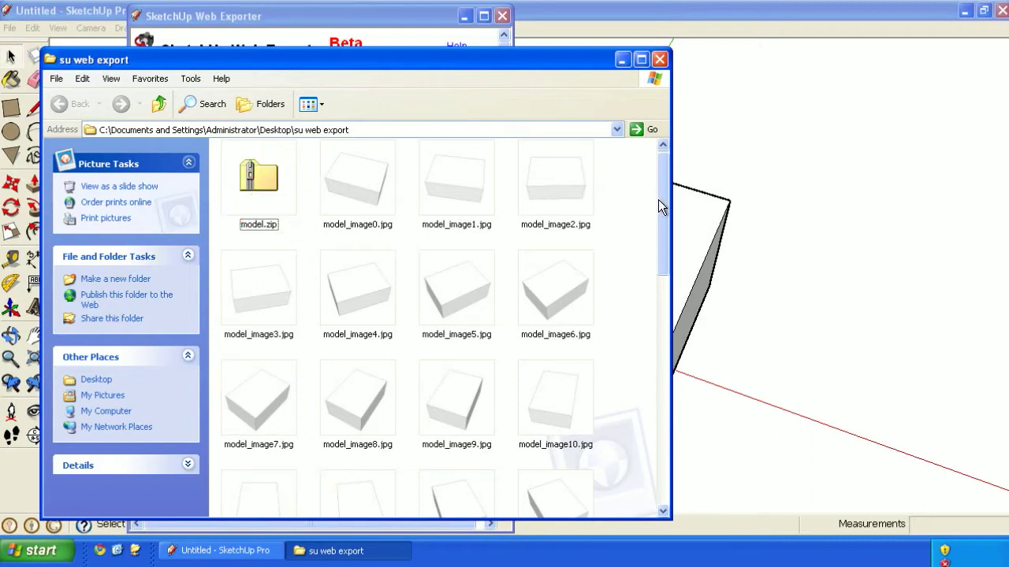
# Open the exported model_index.html in the browser, rotate the box animation to test it, and close the browser
pyautogui.moveTo(660, 200); pyautogui.dragTo(637, 473)
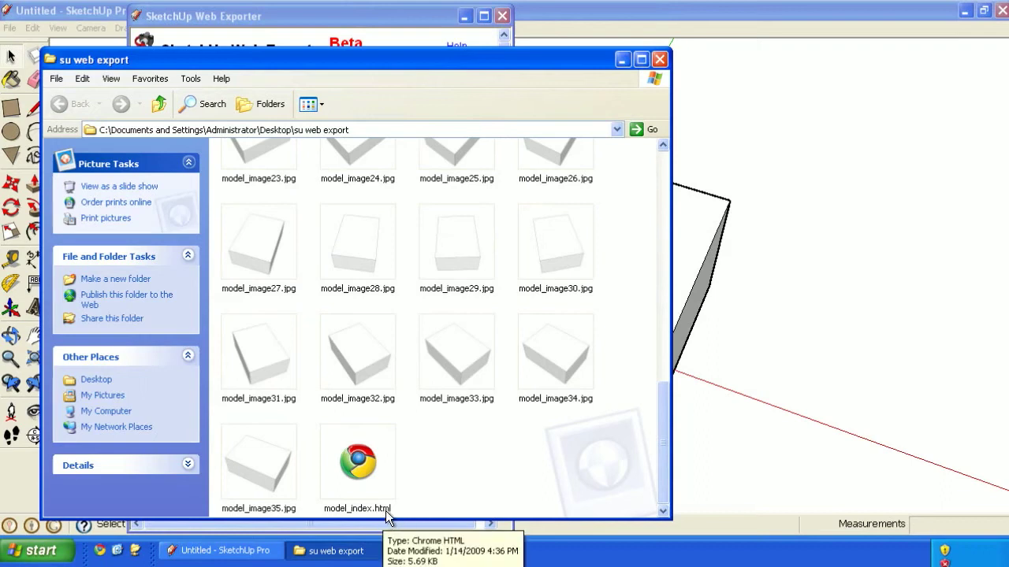
pyautogui.click(357, 464)
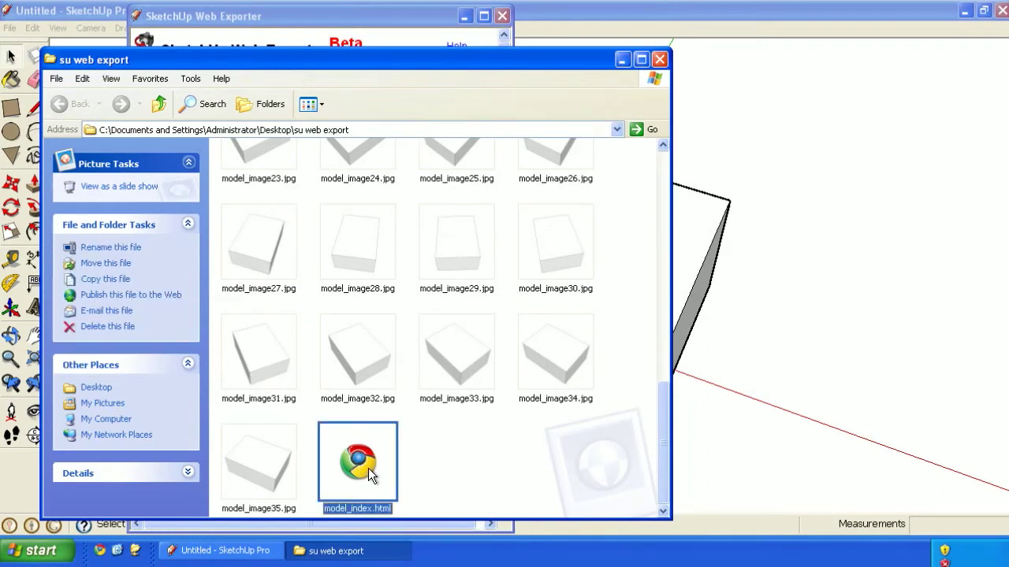
pyautogui.doubleClick(366, 472)
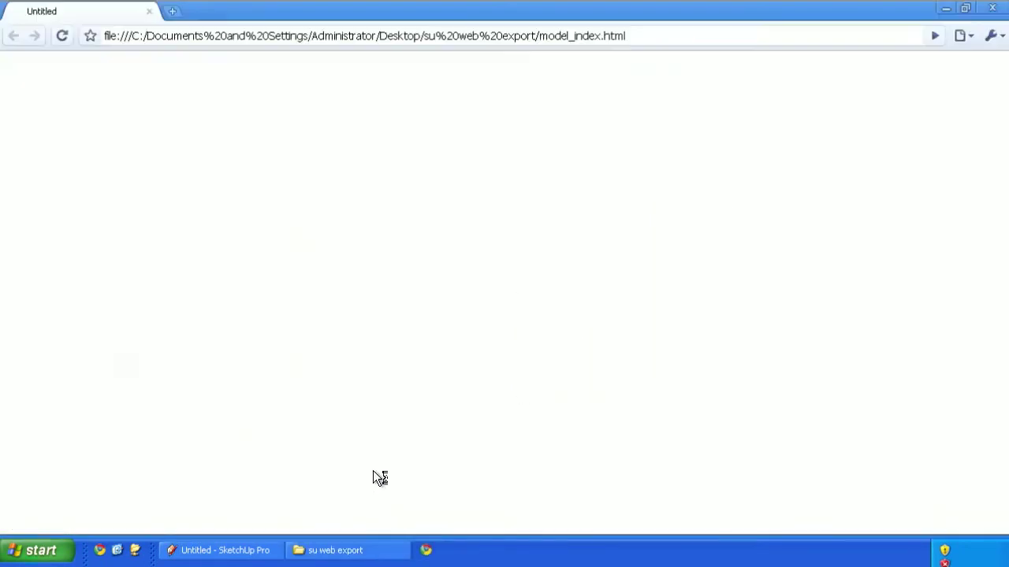
pyautogui.moveTo(547, 259); pyautogui.dragTo(551, 287)
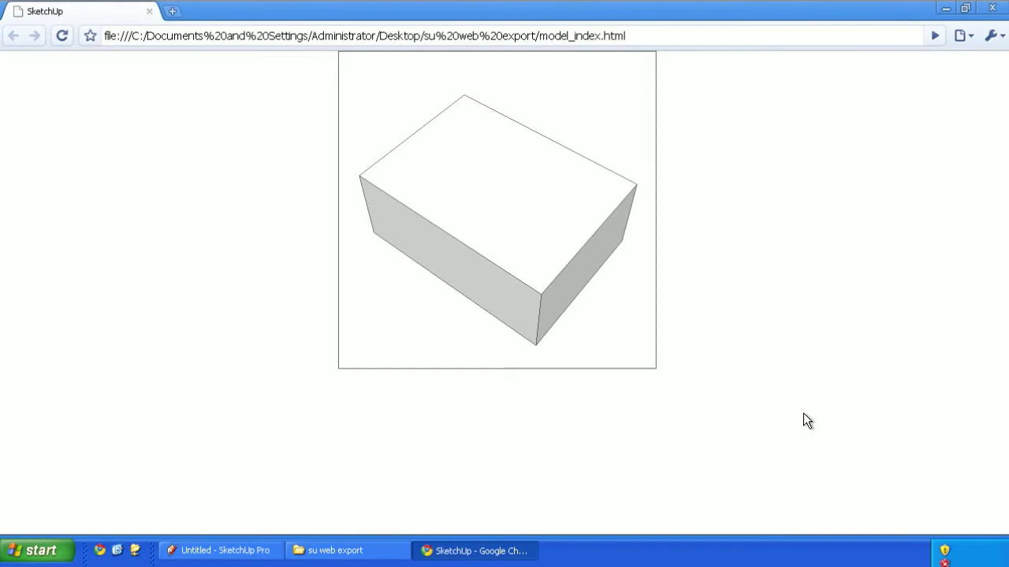
pyautogui.click(992, 8)
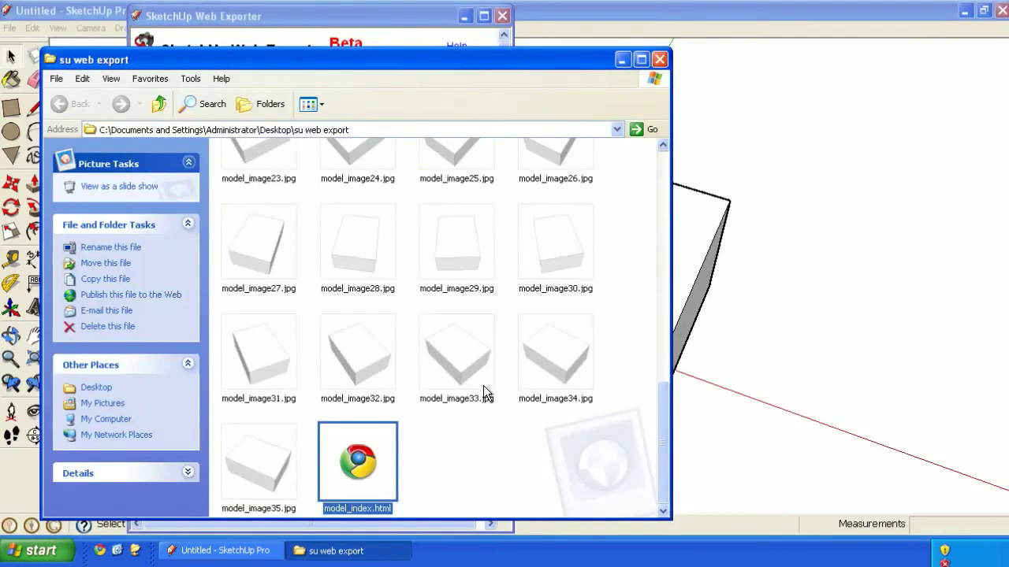
# Open model_index.html in Notepad++ and review its code down through the list of image filenames
pyautogui.rightClick(368, 456)
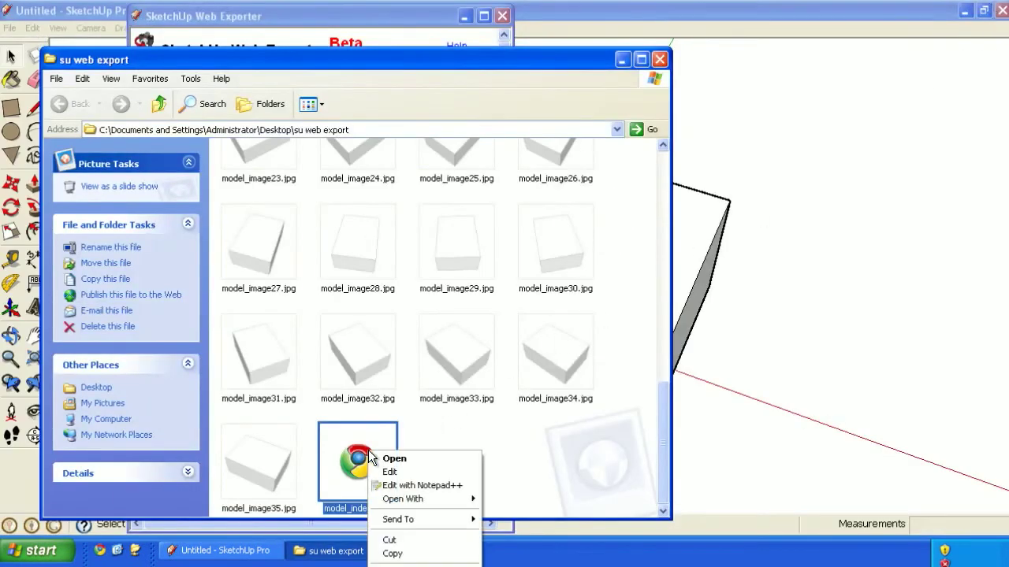
pyautogui.click(420, 484)
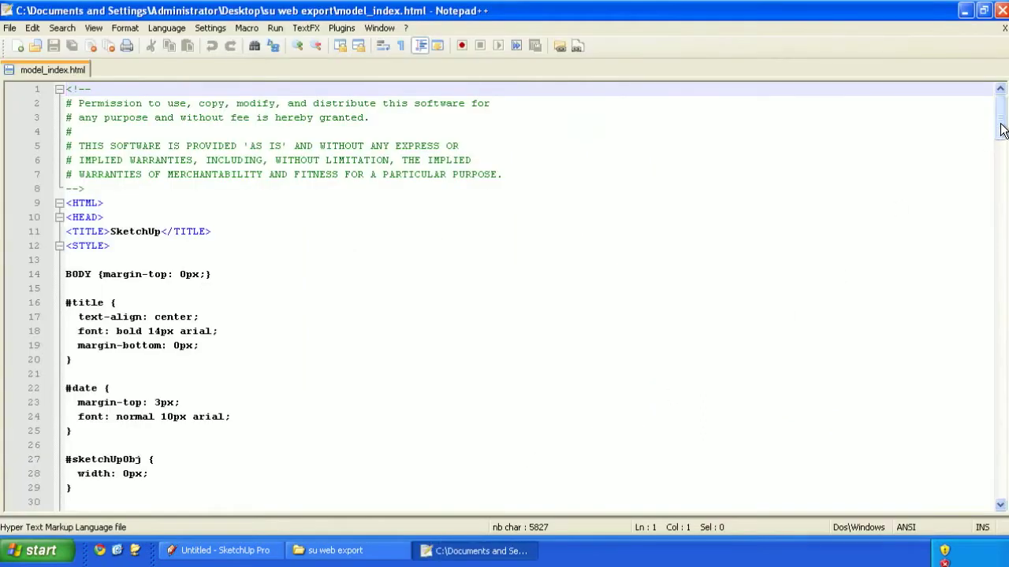
pyautogui.moveTo(1002, 128); pyautogui.dragTo(1002, 209)
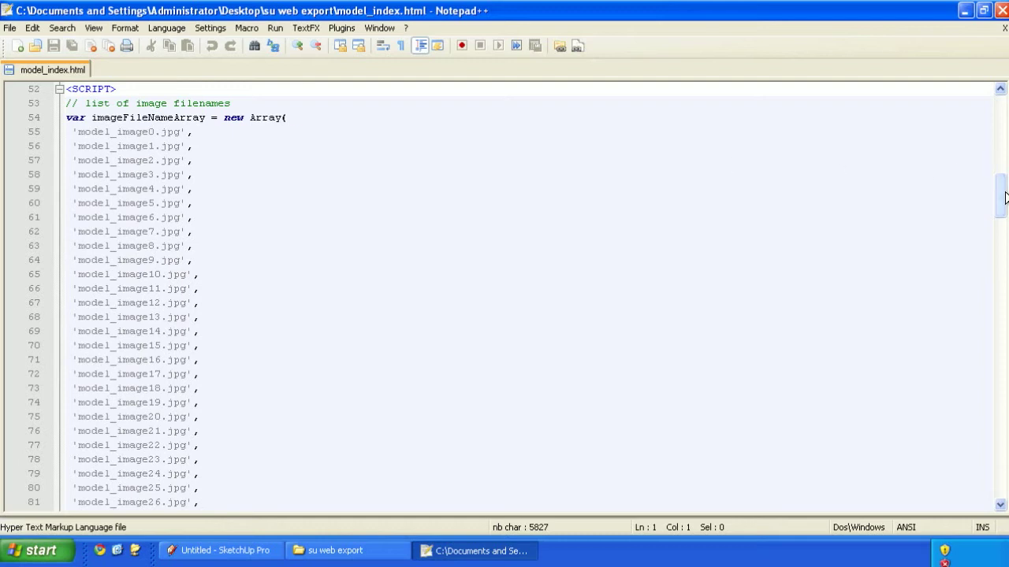
pyautogui.moveTo(1005, 199); pyautogui.dragTo(1004, 221)
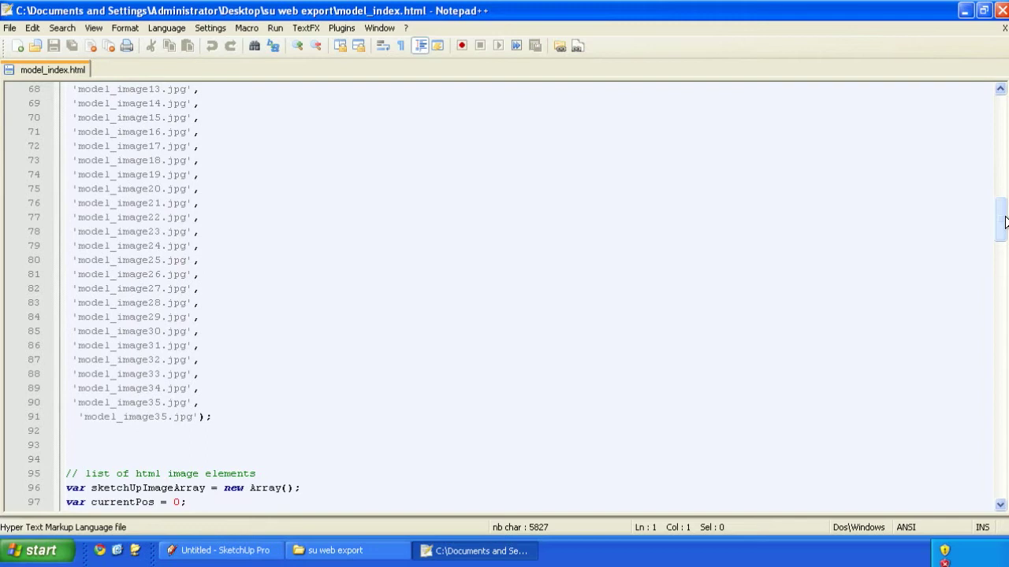
# Open foo.skp from the desktop and view Scene 1, Scene 2, Scene 3 and Scene 4 in turn
pyautogui.click(117, 551)
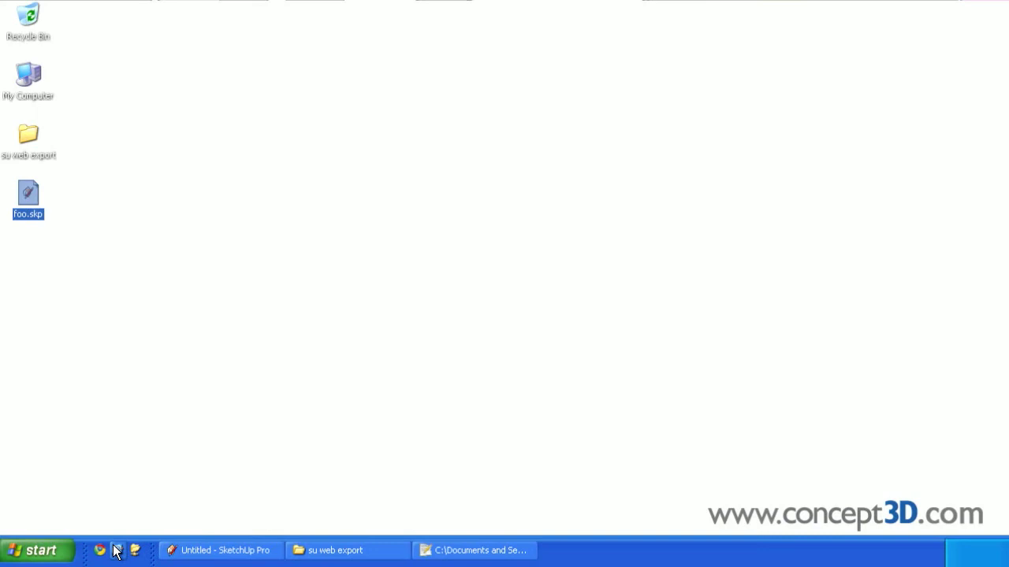
pyautogui.doubleClick(28, 207)
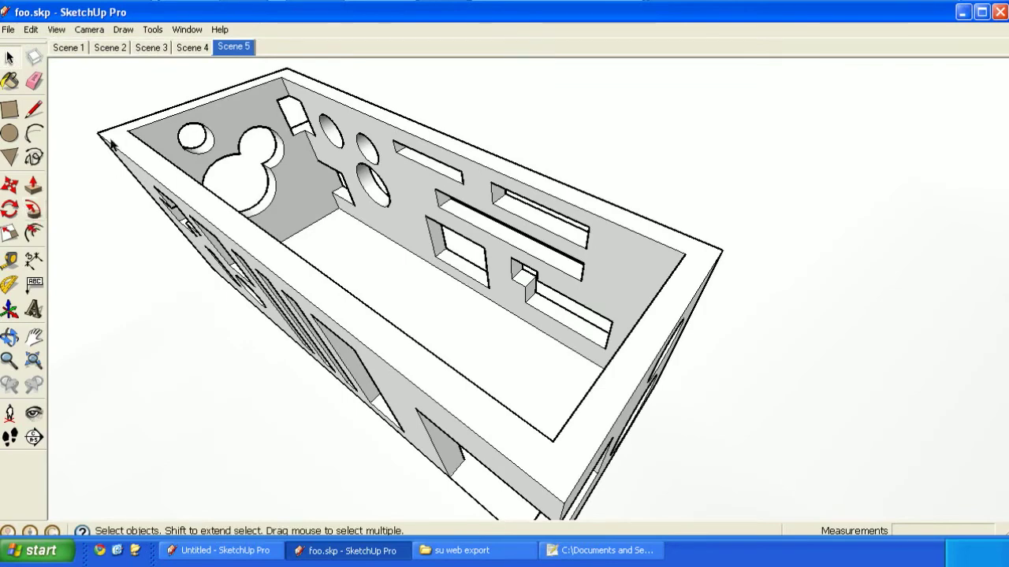
pyautogui.click(75, 47)
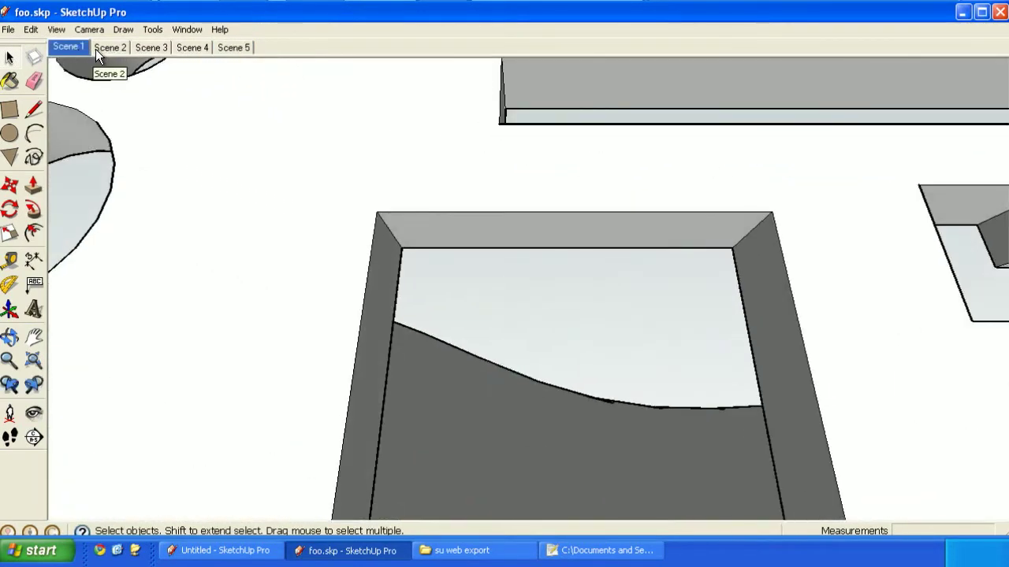
pyautogui.click(106, 48)
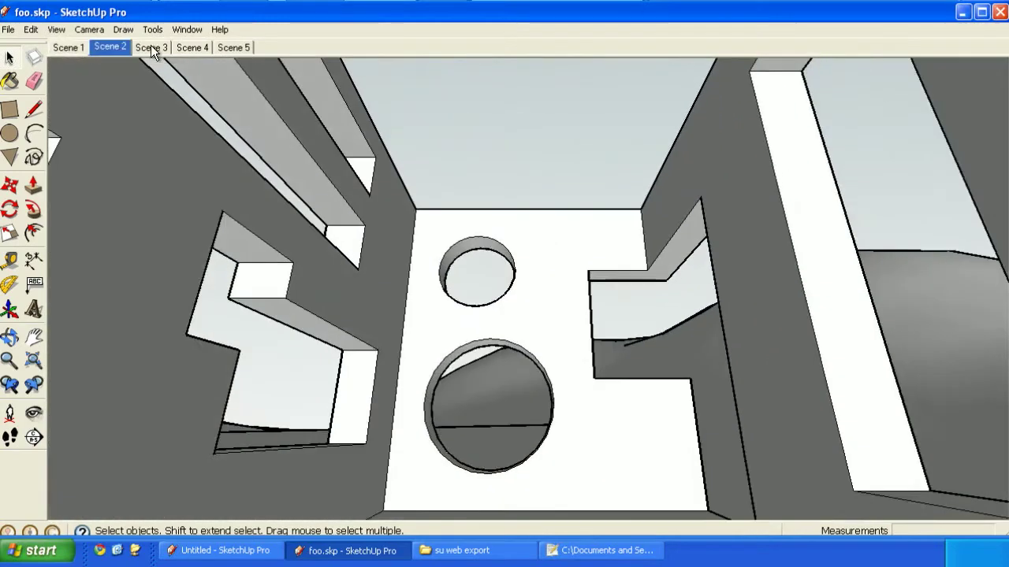
pyautogui.click(152, 46)
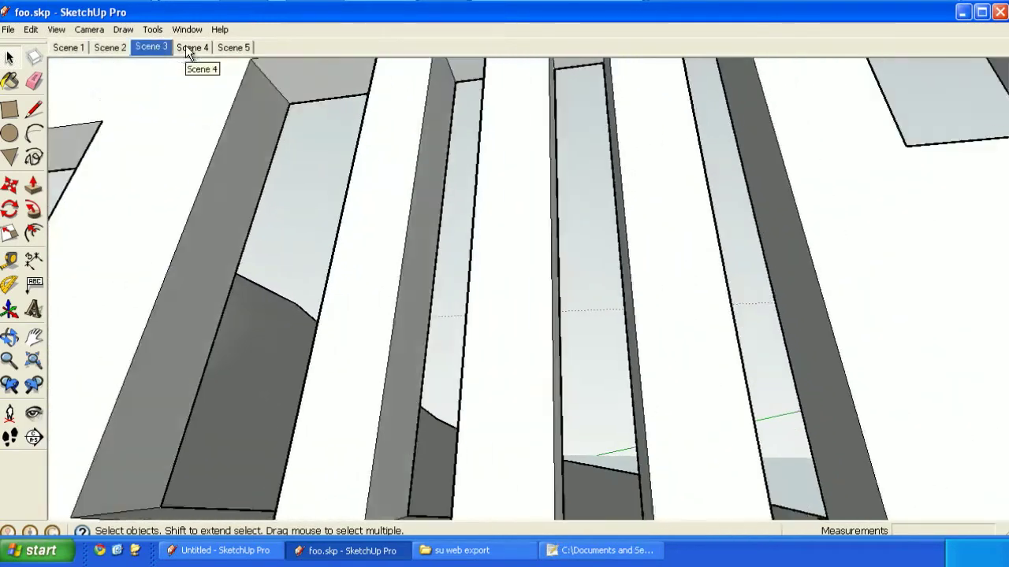
pyautogui.click(186, 47)
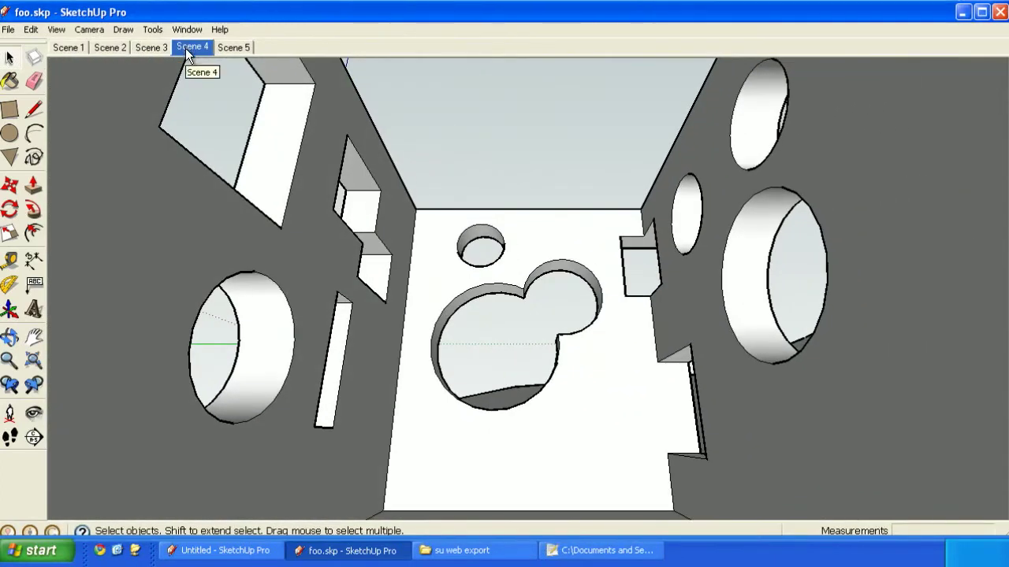
# Set the model's scene transition time to 1 second and its scene delay to 0 seconds
pyautogui.click(56, 31)
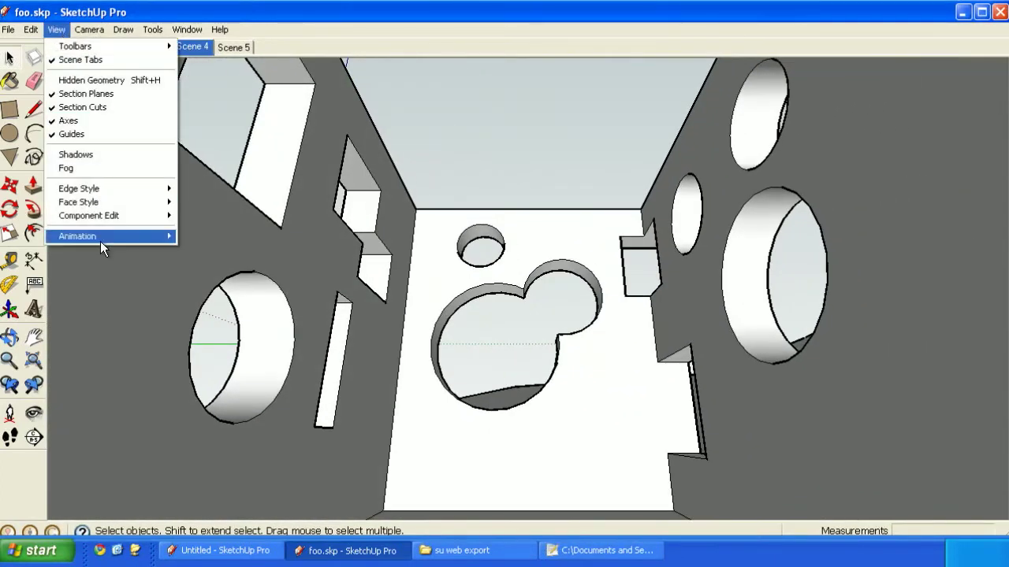
pyautogui.moveTo(103, 238)
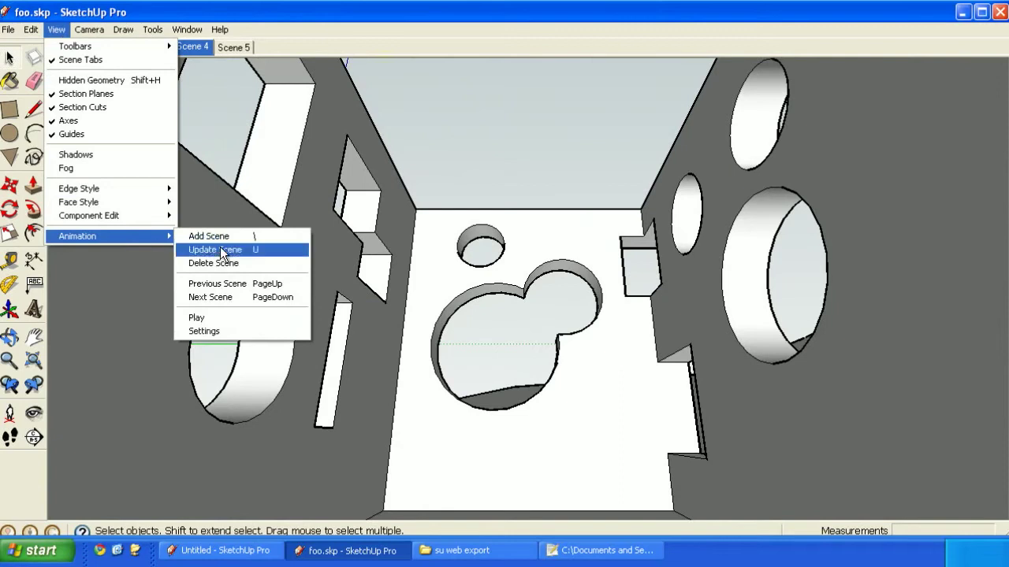
pyautogui.click(251, 328)
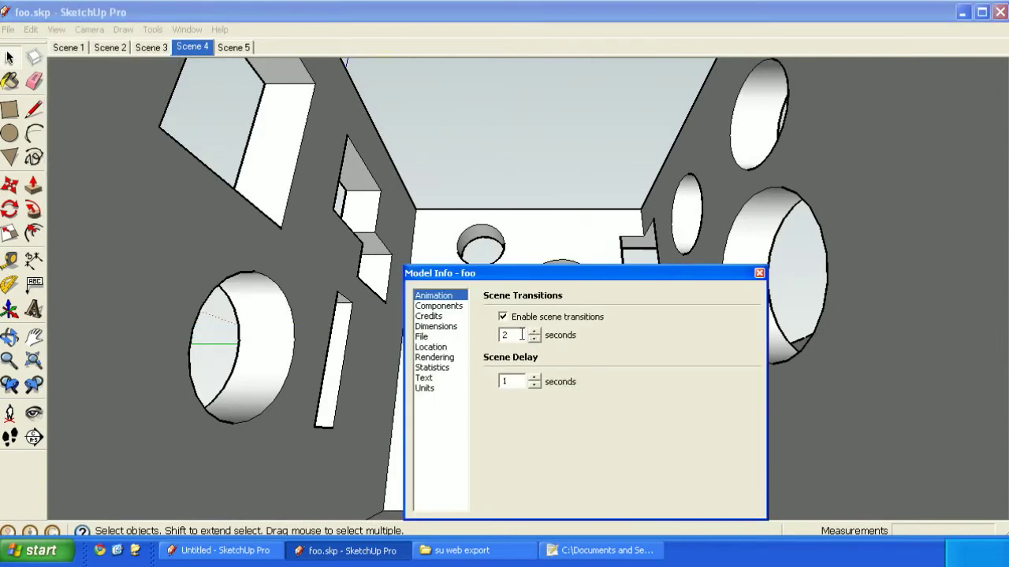
pyautogui.write('1')
pyautogui.write('0')
pyautogui.click(759, 273)
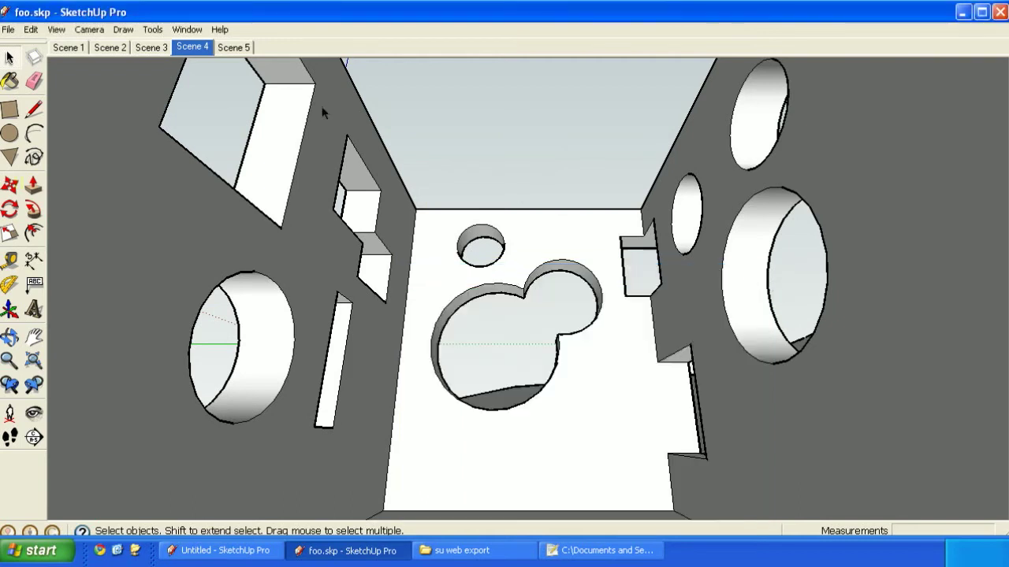
# Set up an animation export as JPEG image files with the file name swivel and open its export options
pyautogui.click(8, 30)
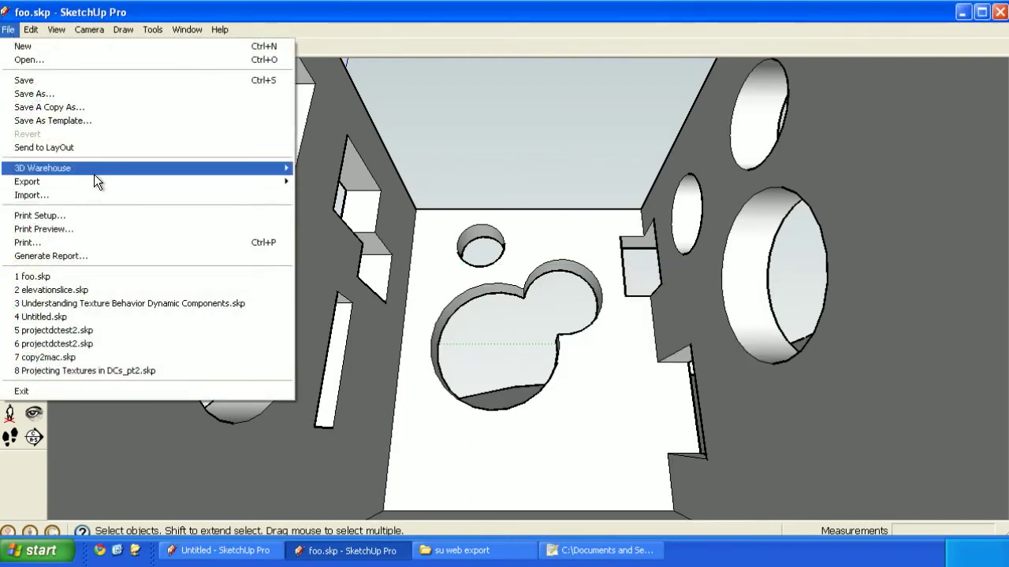
pyautogui.moveTo(96, 178)
pyautogui.click(338, 221)
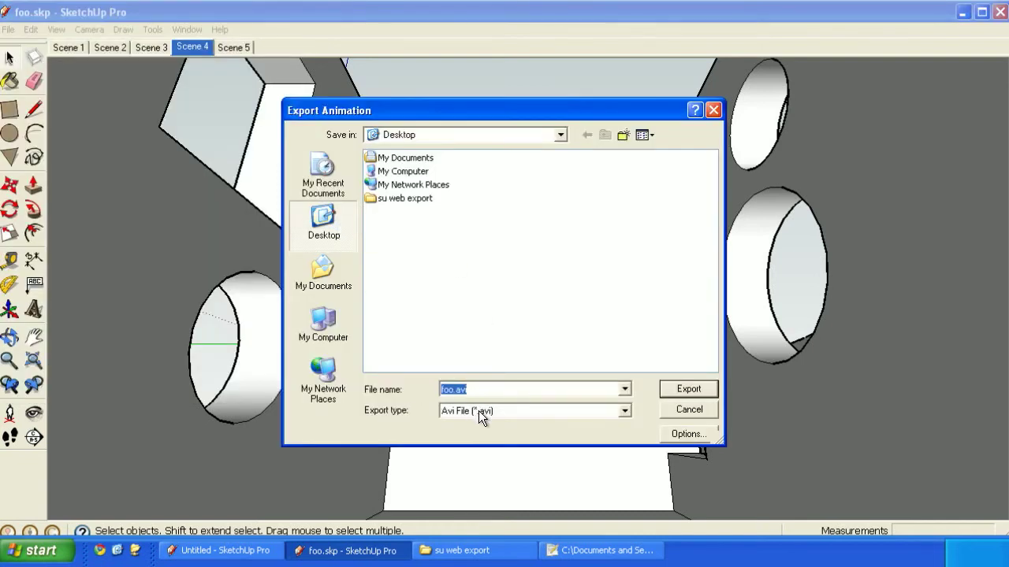
pyautogui.click(623, 413)
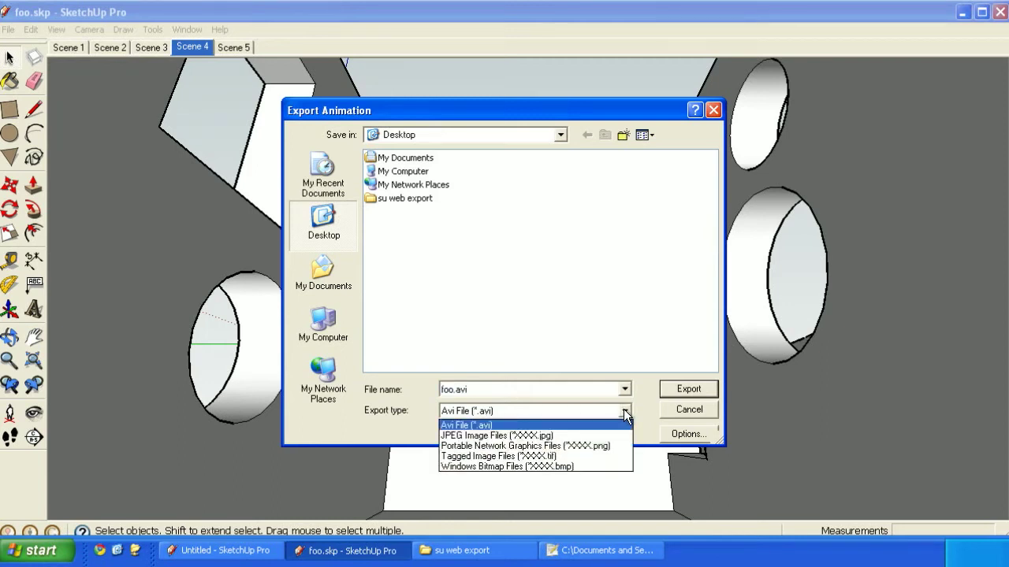
pyautogui.click(500, 438)
pyautogui.doubleClick(447, 389)
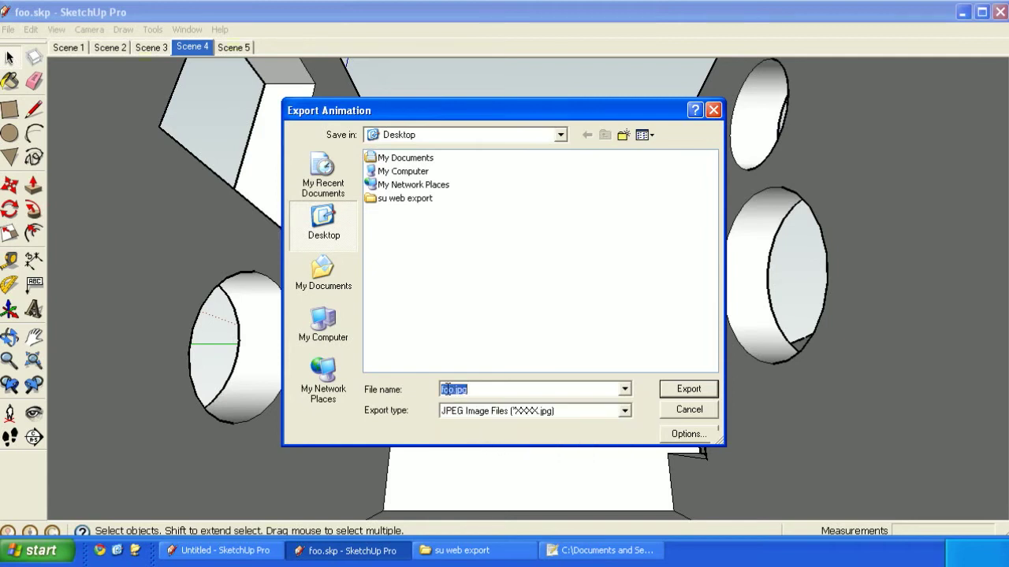
pyautogui.click(453, 389)
pyautogui.moveTo(453, 389); pyautogui.dragTo(434, 390)
pyautogui.write('swivel')
pyautogui.click(686, 433)
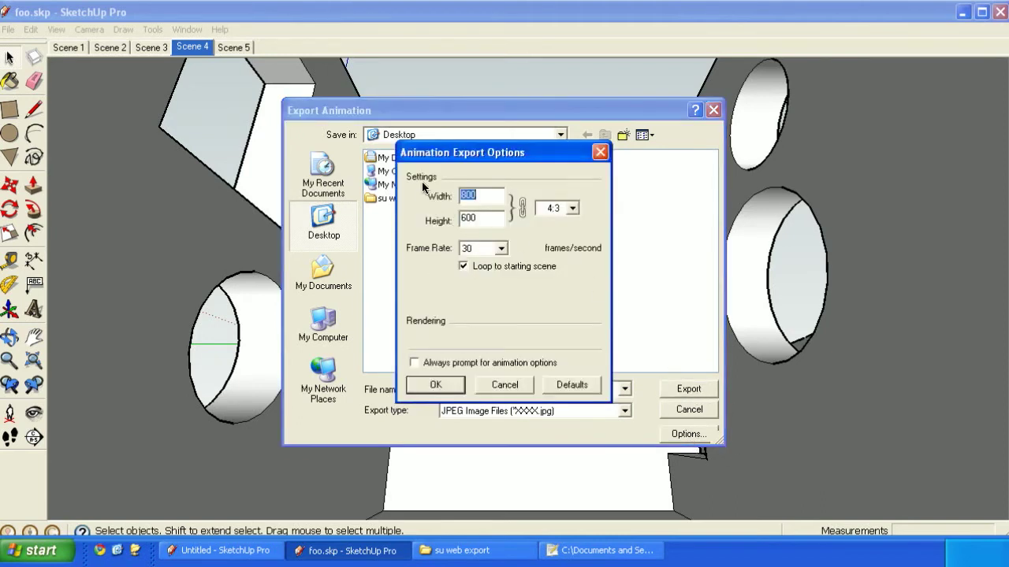
pyautogui.moveTo(419, 184)
pyautogui.mouseDown()
pyautogui.moveTo(416, 232)
pyautogui.moveTo(505, 235)
pyautogui.moveTo(519, 208)
pyautogui.moveTo(426, 184)
pyautogui.mouseUp()
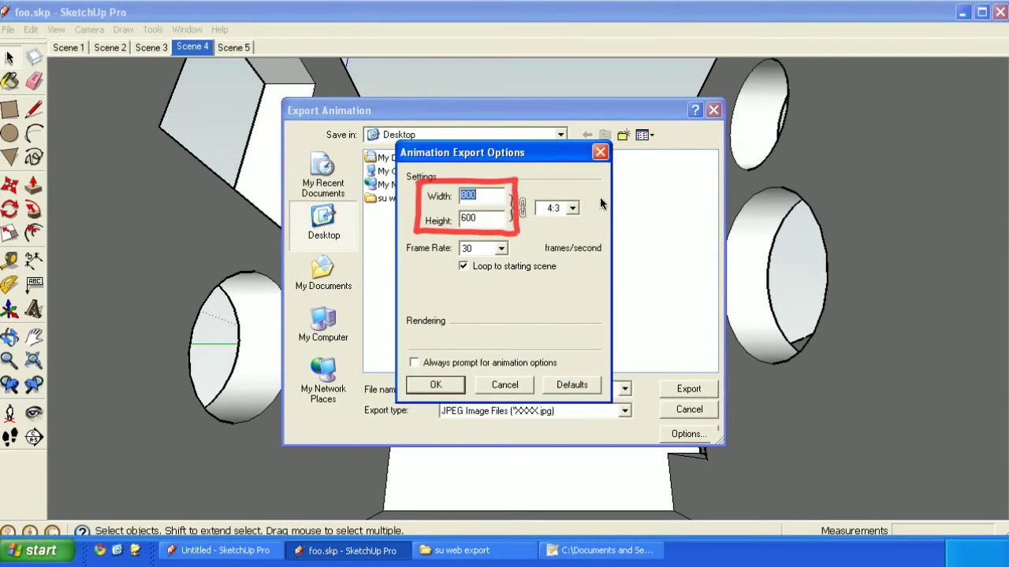
pyautogui.moveTo(605, 206)
pyautogui.mouseDown()
pyautogui.moveTo(583, 225)
pyautogui.moveTo(612, 212)
pyautogui.mouseUp()
pyautogui.moveTo(707, 219)
pyautogui.mouseDown()
pyautogui.moveTo(724, 224)
pyautogui.moveTo(755, 207)
pyautogui.mouseUp()
pyautogui.moveTo(605, 253); pyautogui.dragTo(757, 236)
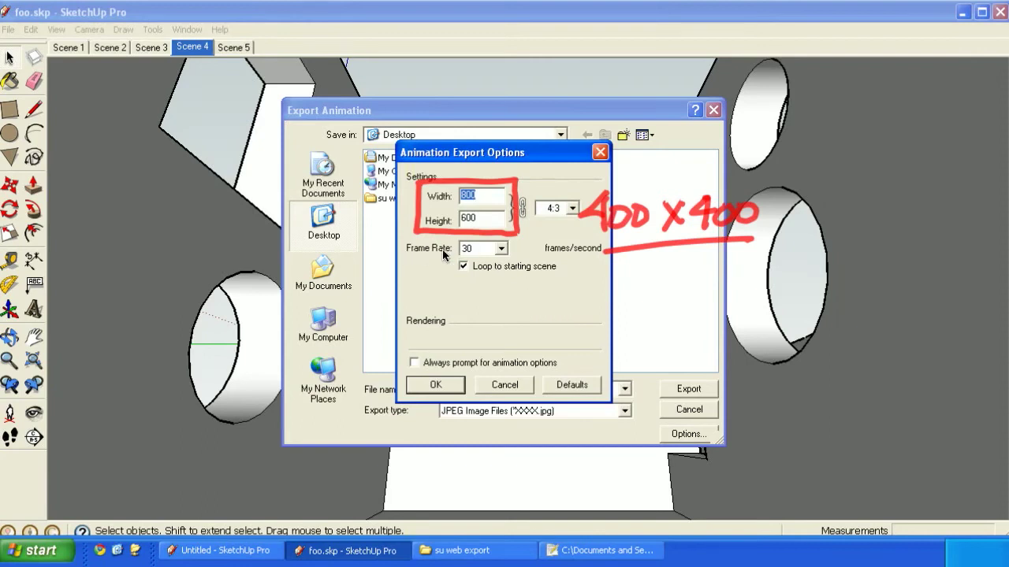
pyautogui.moveTo(463, 257); pyautogui.dragTo(472, 257)
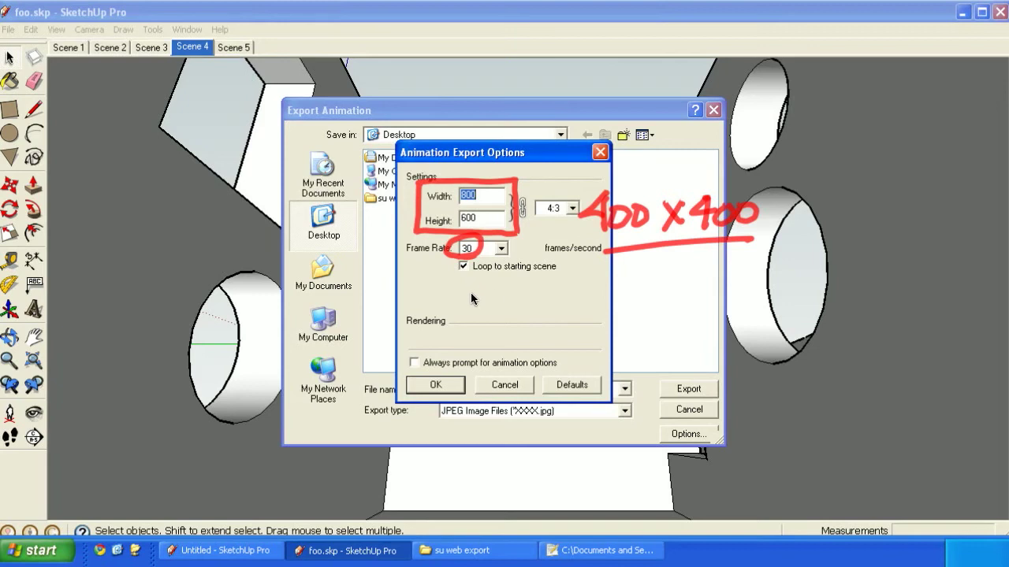
pyautogui.moveTo(537, 305); pyautogui.dragTo(525, 297)
pyautogui.moveTo(465, 338); pyautogui.dragTo(559, 318)
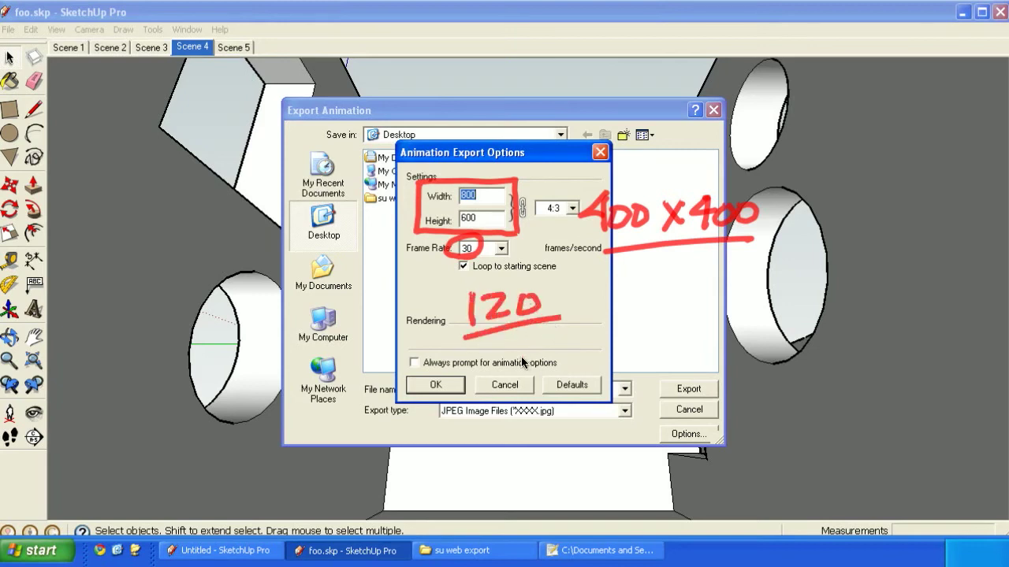
pyautogui.moveTo(93, 46); pyautogui.dragTo(96, 79)
pyautogui.moveTo(130, 43)
pyautogui.mouseDown()
pyautogui.moveTo(134, 75)
pyautogui.moveTo(175, 87)
pyautogui.mouseUp()
pyautogui.moveTo(215, 40); pyautogui.dragTo(216, 71)
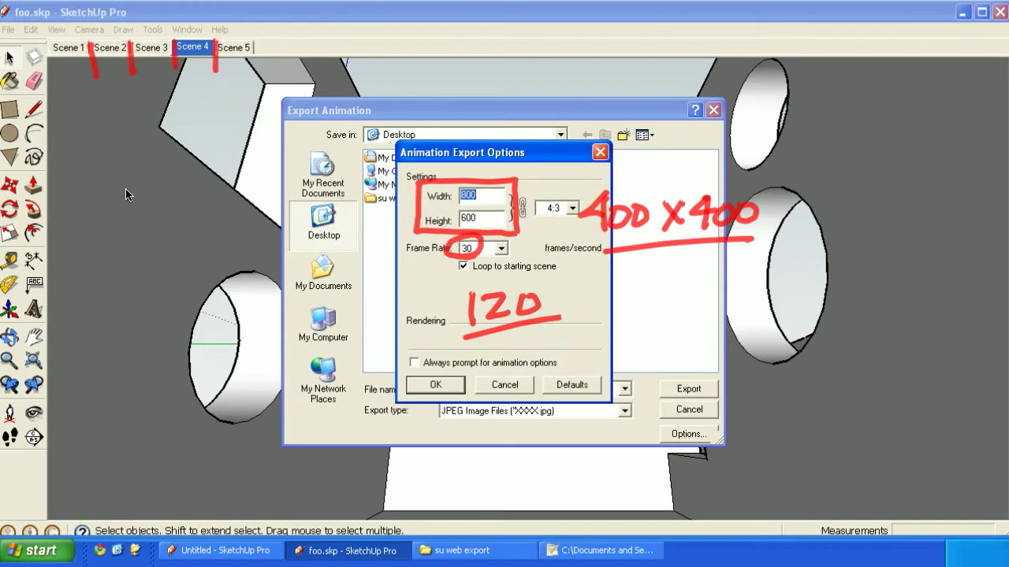
pyautogui.press('Escape')
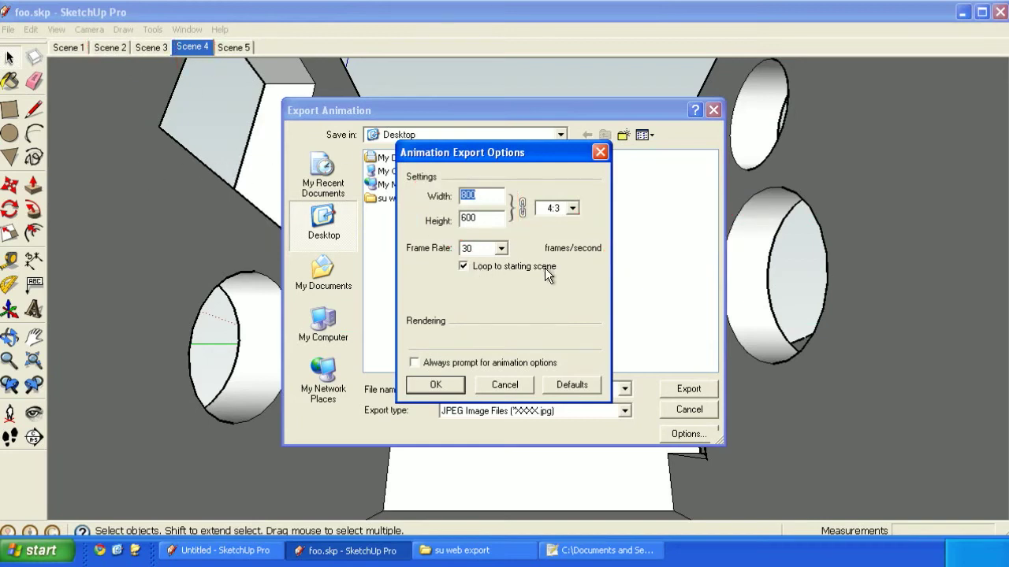
# Turn off looping to the starting scene and set a custom frame rate of 9 frames per second for the export
pyautogui.click(462, 266)
pyautogui.click(502, 249)
pyautogui.click(481, 345)
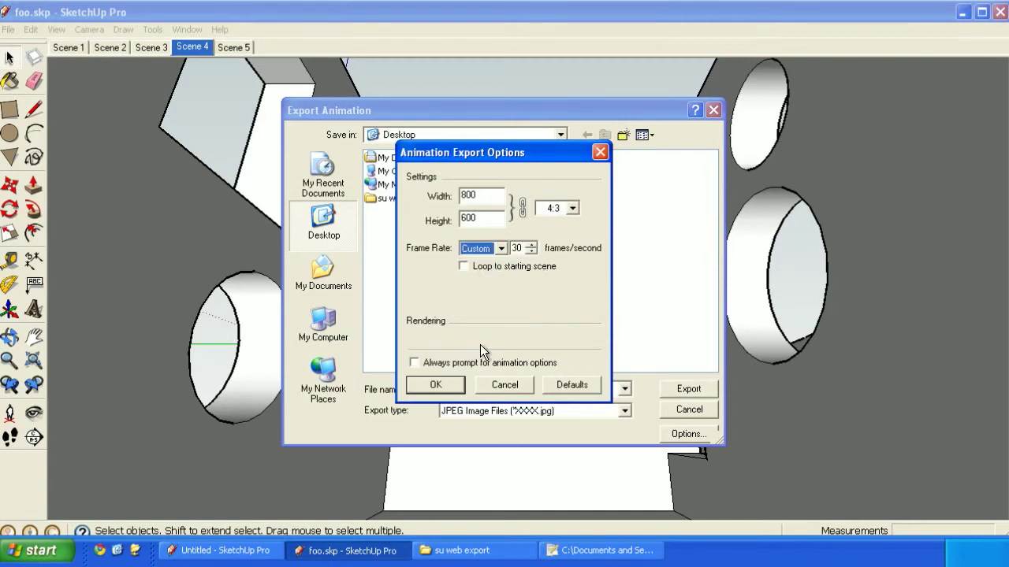
pyautogui.doubleClick(513, 250)
pyautogui.write('9')
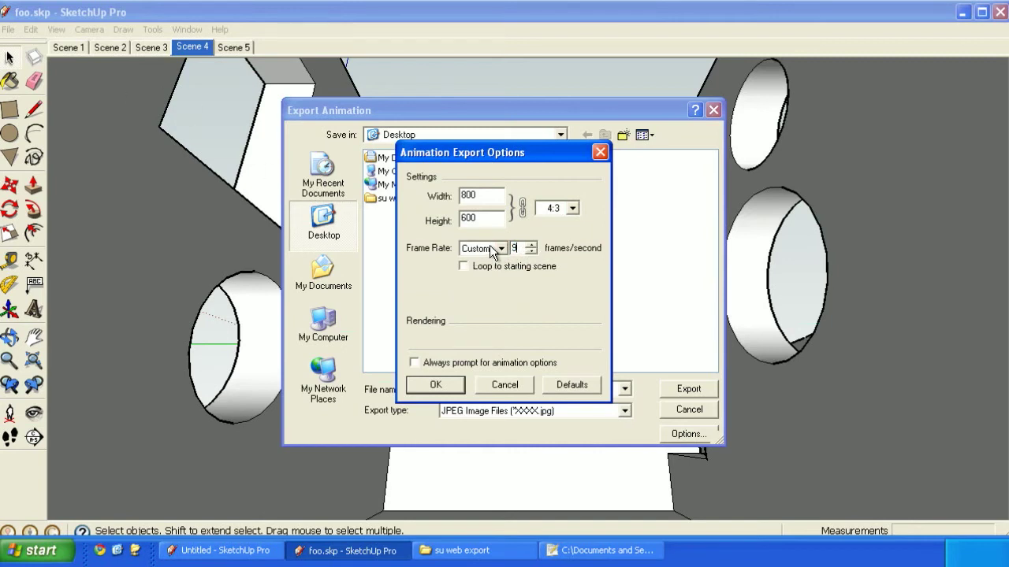
pyautogui.moveTo(530, 288); pyautogui.dragTo(533, 310)
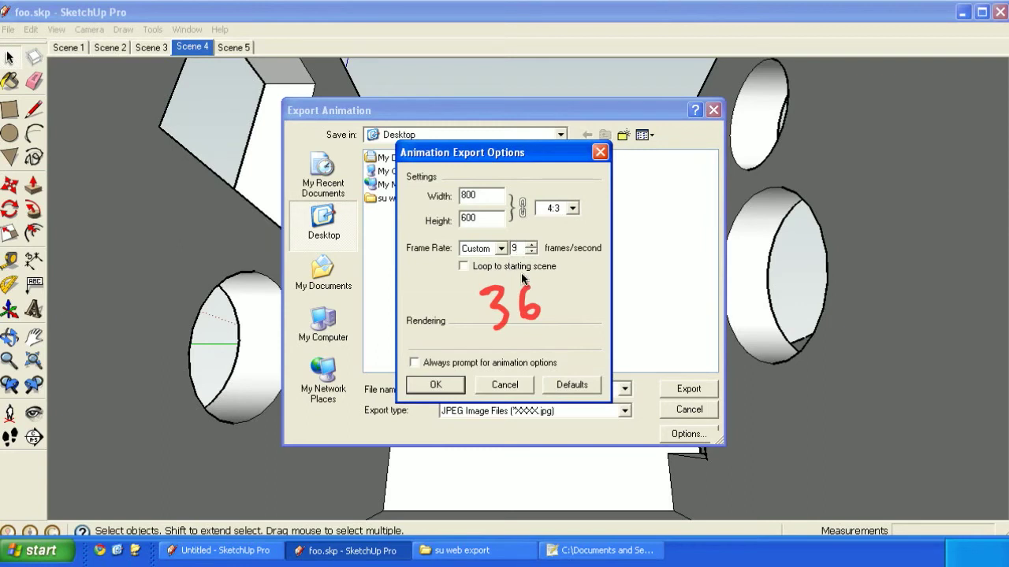
pyautogui.click(436, 384)
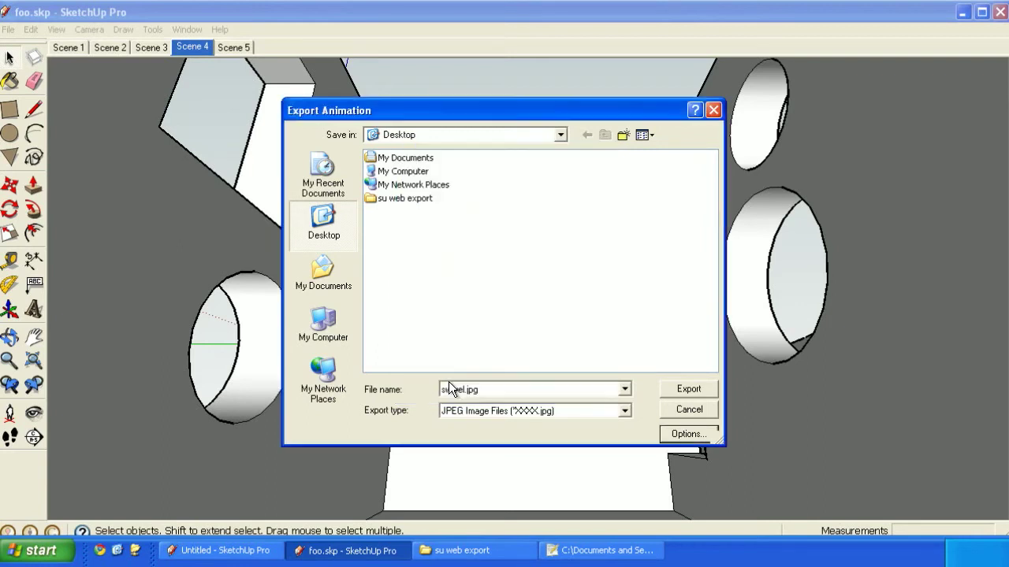
# Export the swivel image sequence into the su web export folder and locate its first images in that folder's window
pyautogui.doubleClick(378, 198)
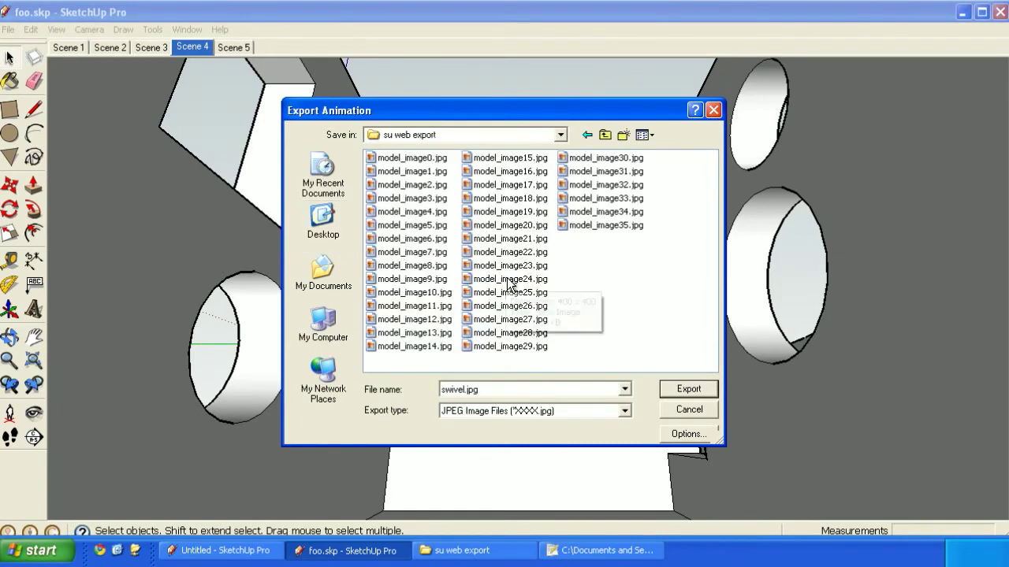
pyautogui.click(696, 387)
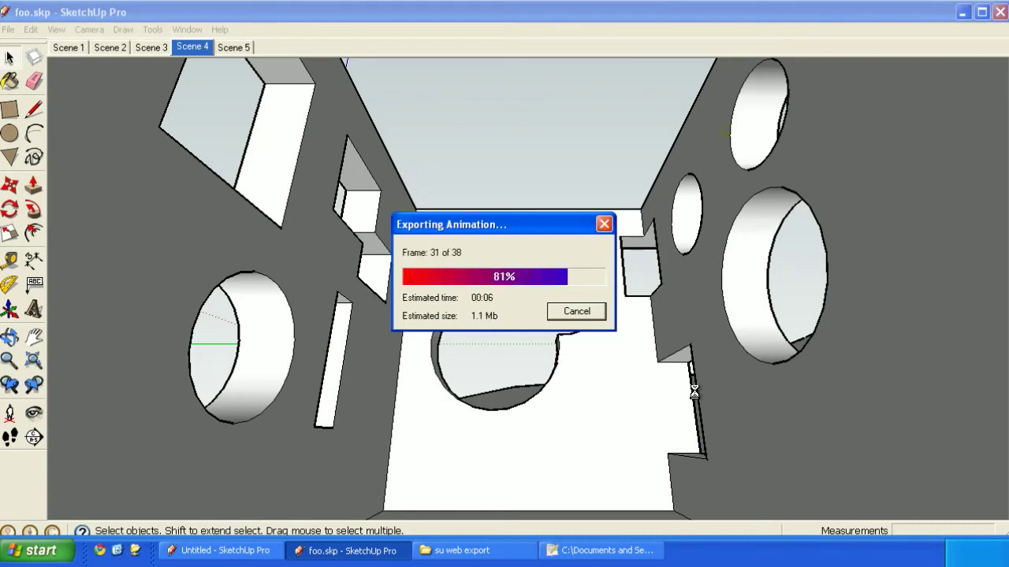
pyautogui.click(455, 550)
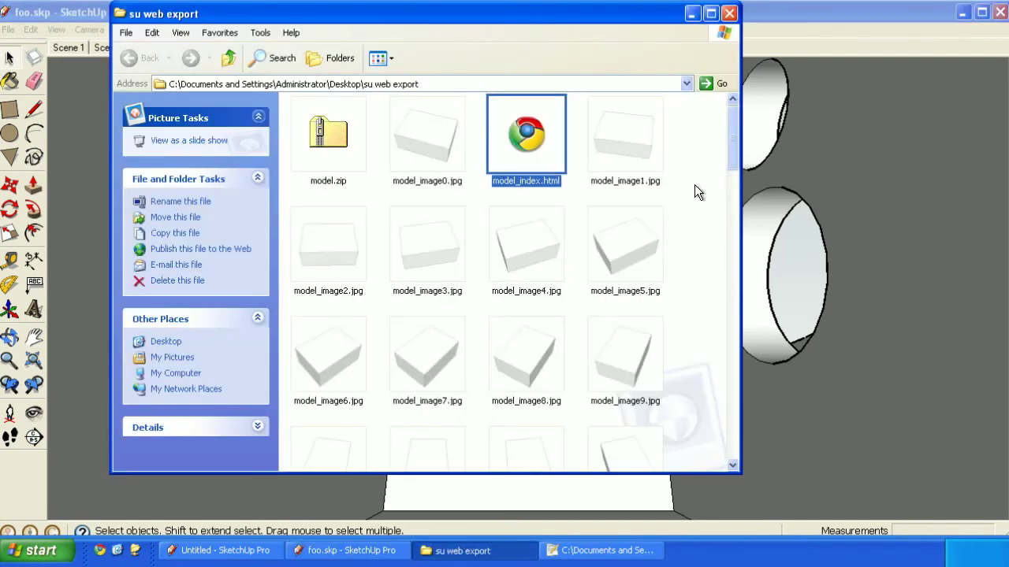
pyautogui.moveTo(734, 127); pyautogui.dragTo(721, 105)
pyautogui.moveTo(737, 122); pyautogui.dragTo(728, 268)
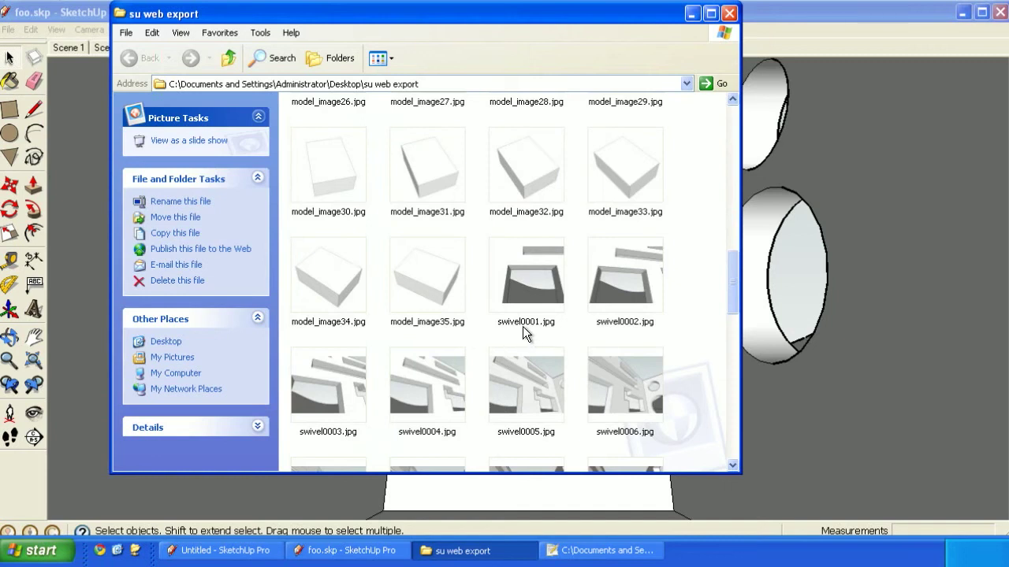
pyautogui.moveTo(531, 326)
# Replace all occurrences of model_image with swivel00 in model_index.html in Notepad++
pyautogui.click(609, 549)
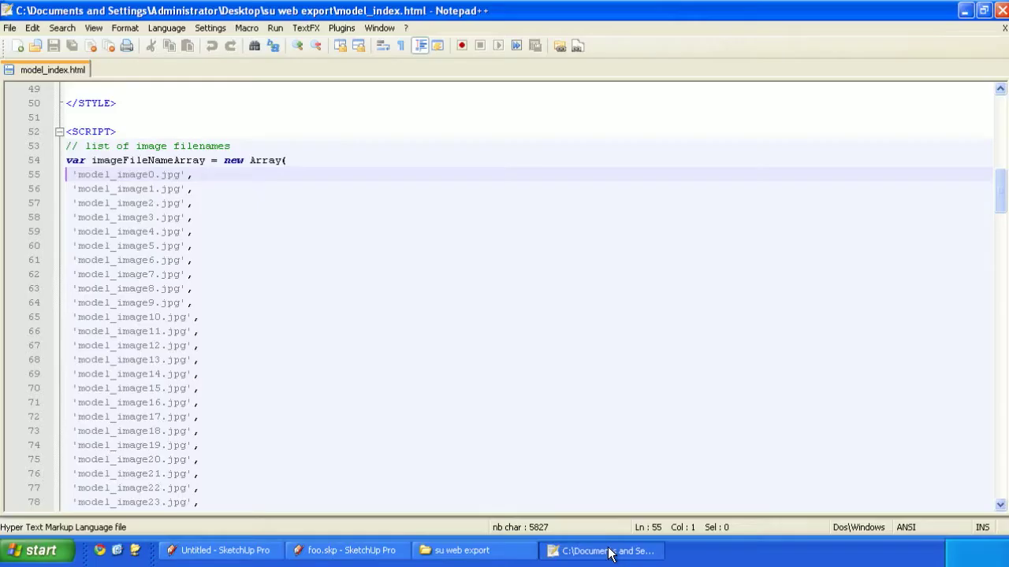
pyautogui.click(56, 29)
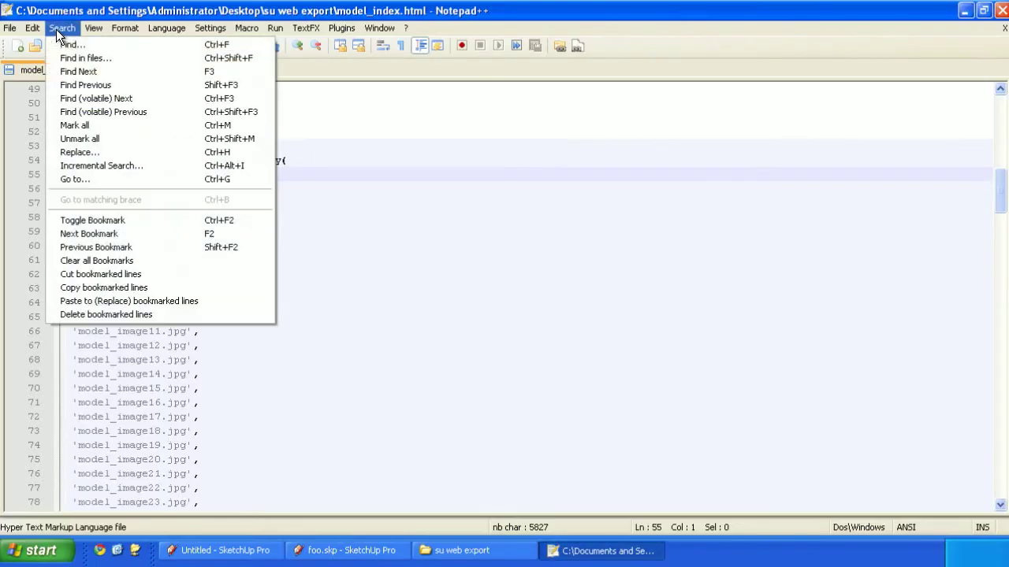
pyautogui.click(57, 41)
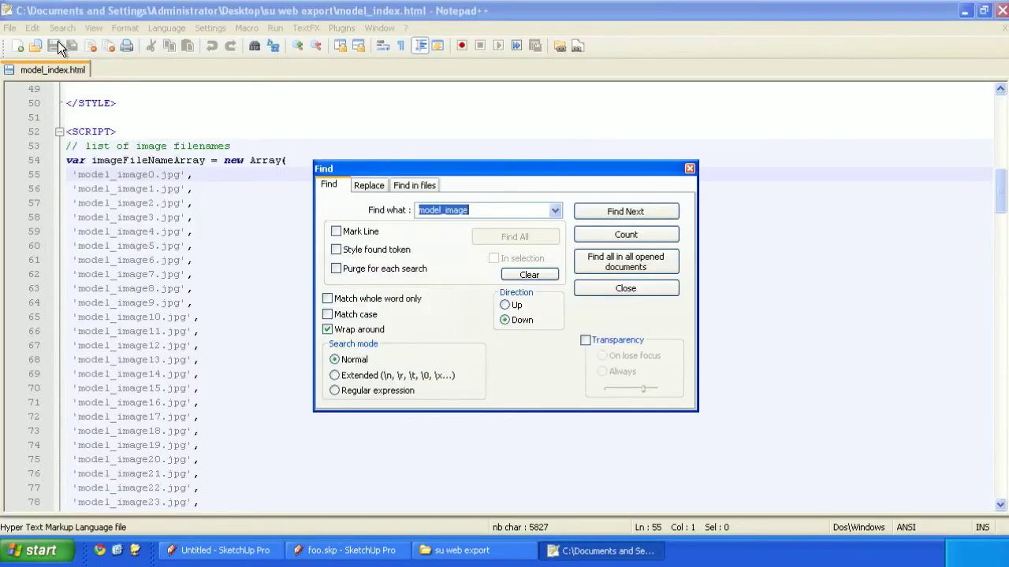
pyautogui.click(381, 188)
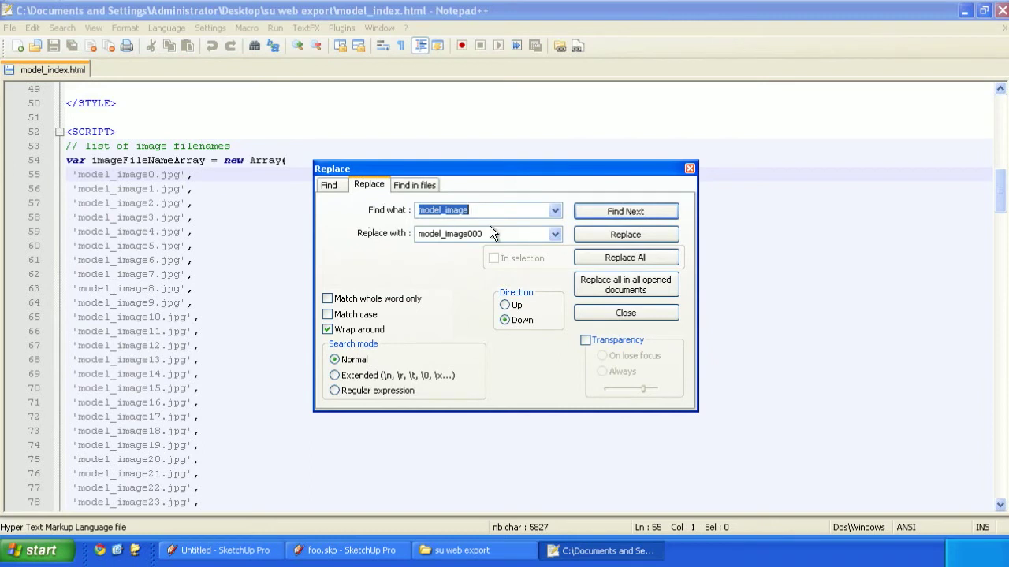
pyautogui.press('Tab')
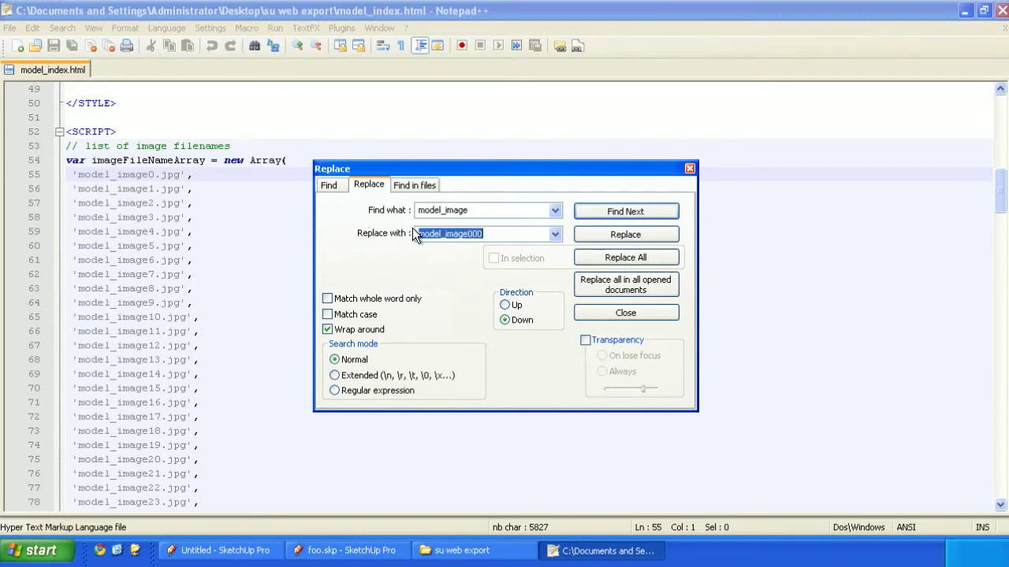
pyautogui.write('swivel00')
pyautogui.click(637, 257)
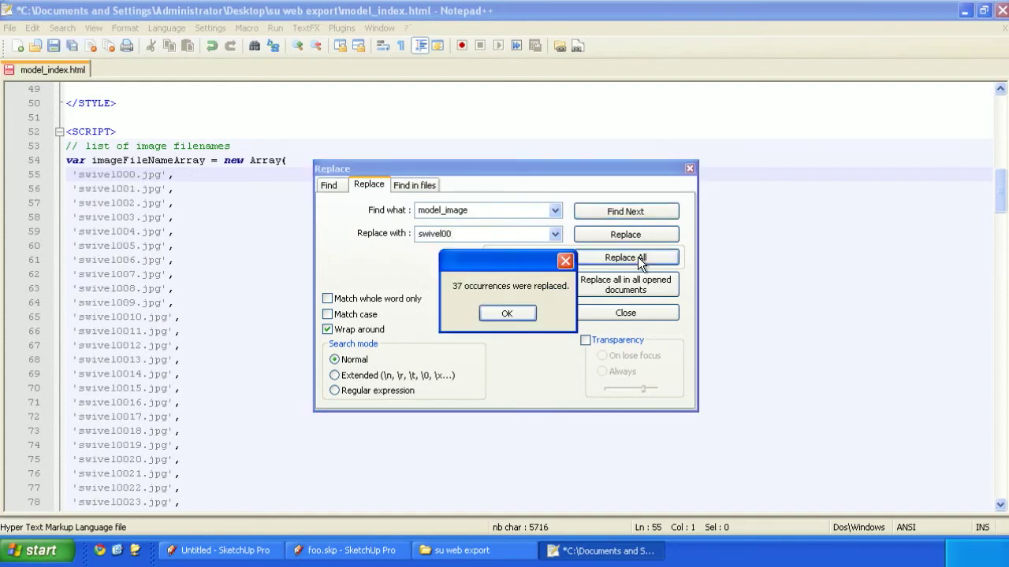
pyautogui.click(521, 312)
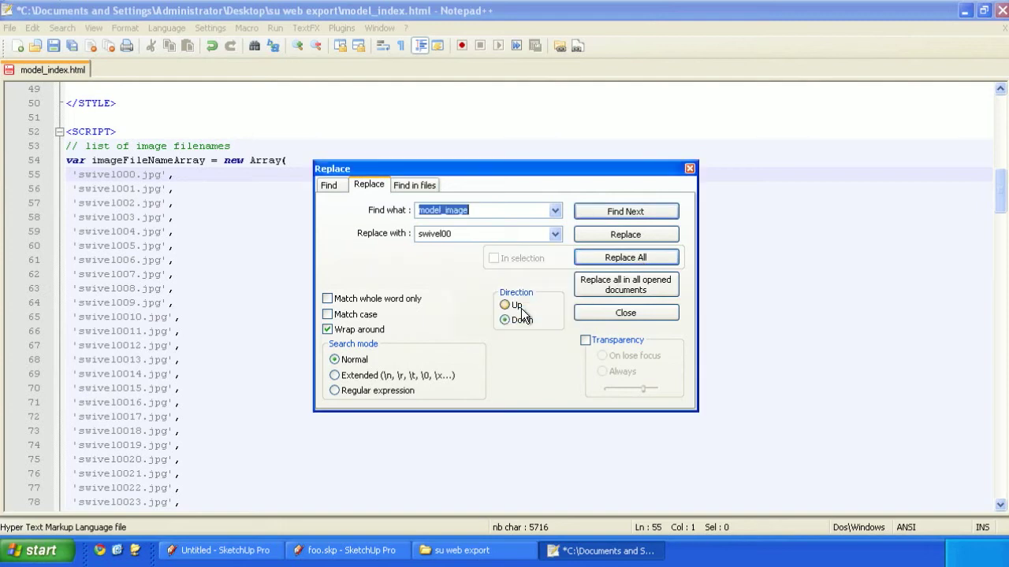
pyautogui.click(689, 168)
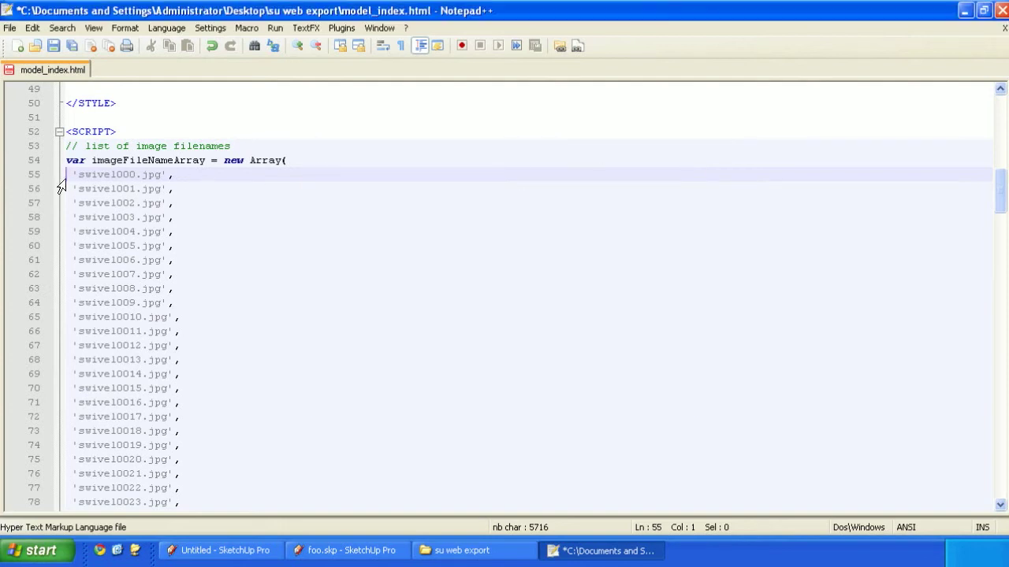
# Delete the swivel000.jpg entry from imageFileNameArray and add a zero to the next nine entries, making them swivel0001.jpg to swivel0009.jpg
pyautogui.tripleClick(131, 177)
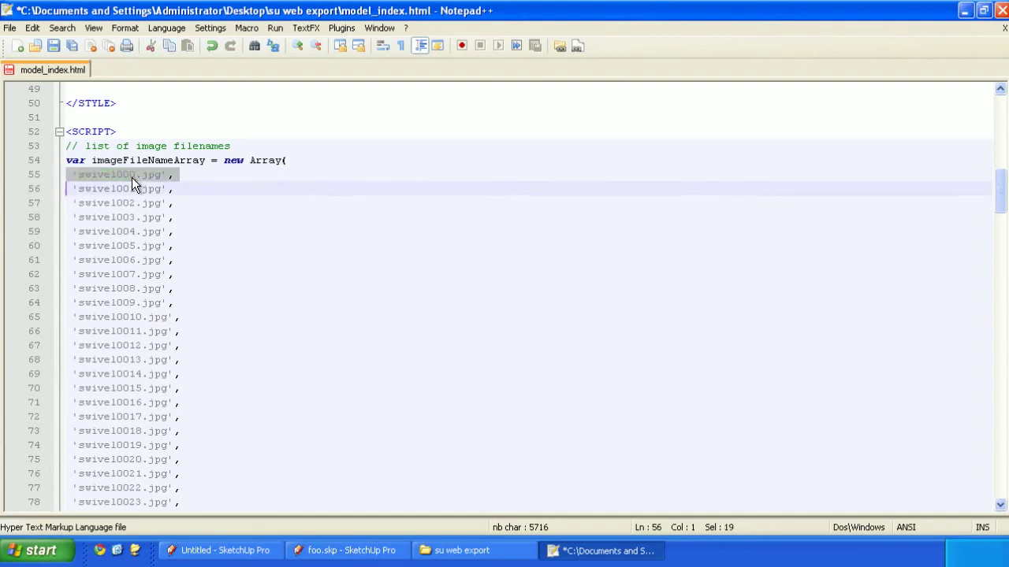
pyautogui.press('Delete')
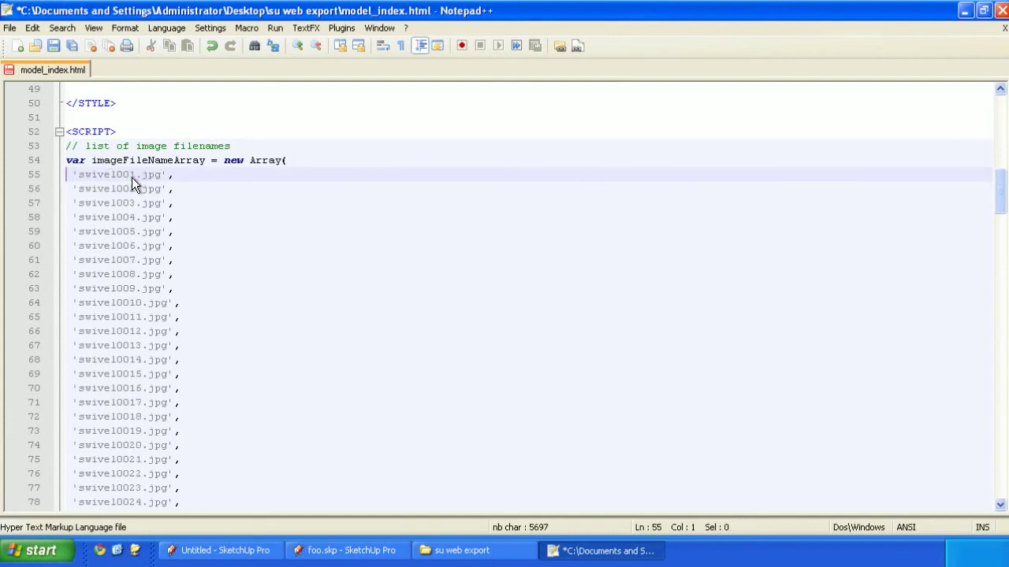
pyautogui.click(123, 175)
pyautogui.write('0')
pyautogui.press('Down')
pyautogui.write('0')
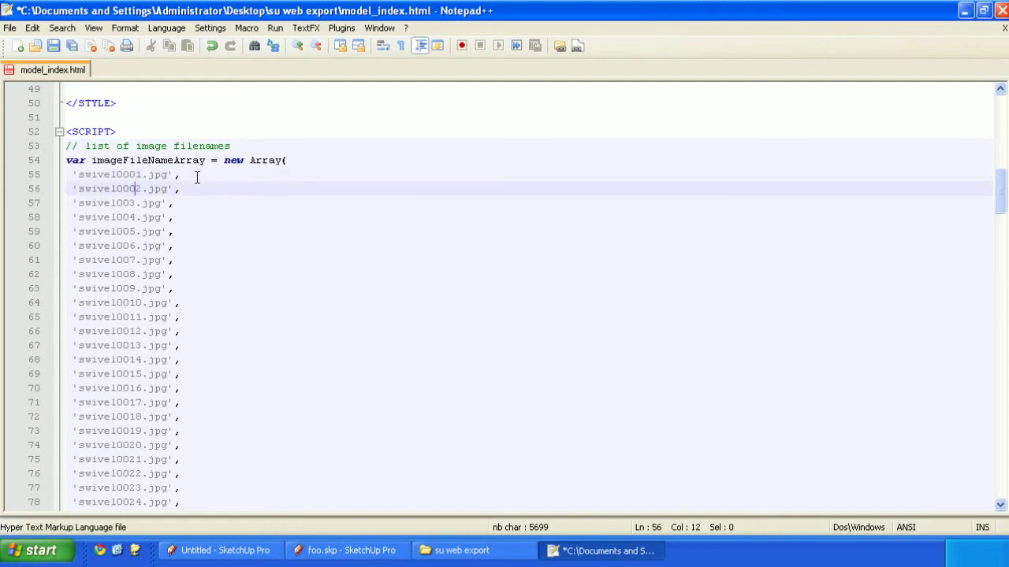
pyautogui.press('Down')
pyautogui.write('0')
pyautogui.press('Down')
pyautogui.write('0')
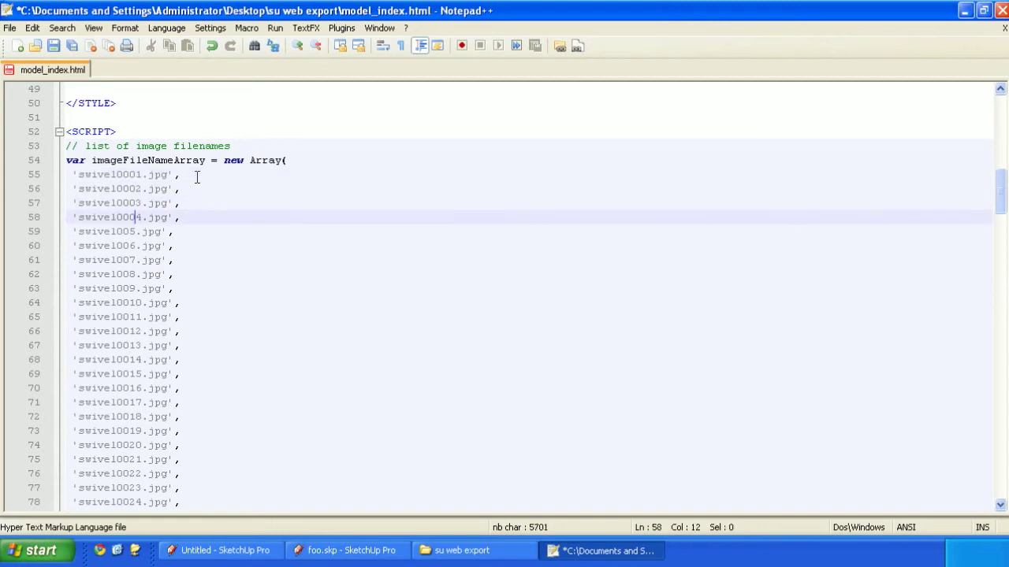
pyautogui.press('Down')
pyautogui.write('0')
pyautogui.press('Down')
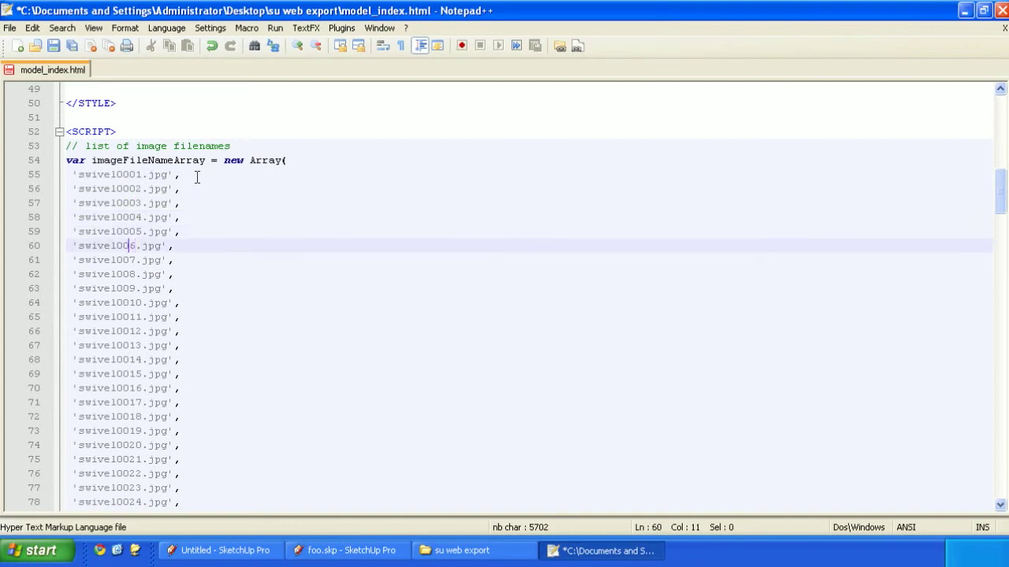
pyautogui.write('0')
pyautogui.press('Down')
pyautogui.write('0')
pyautogui.press('Down')
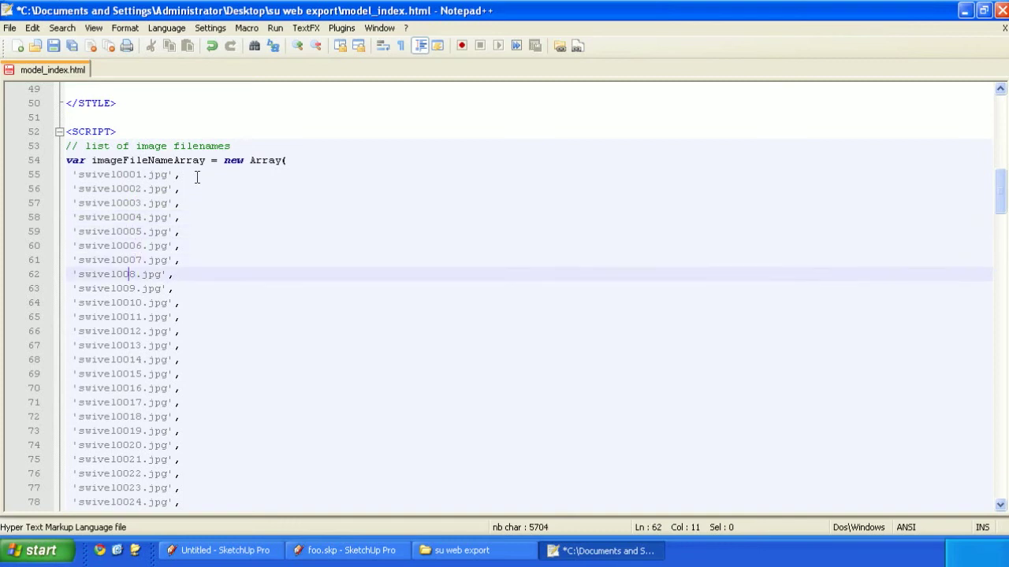
pyautogui.write('0')
pyautogui.press('Down')
pyautogui.write('0')
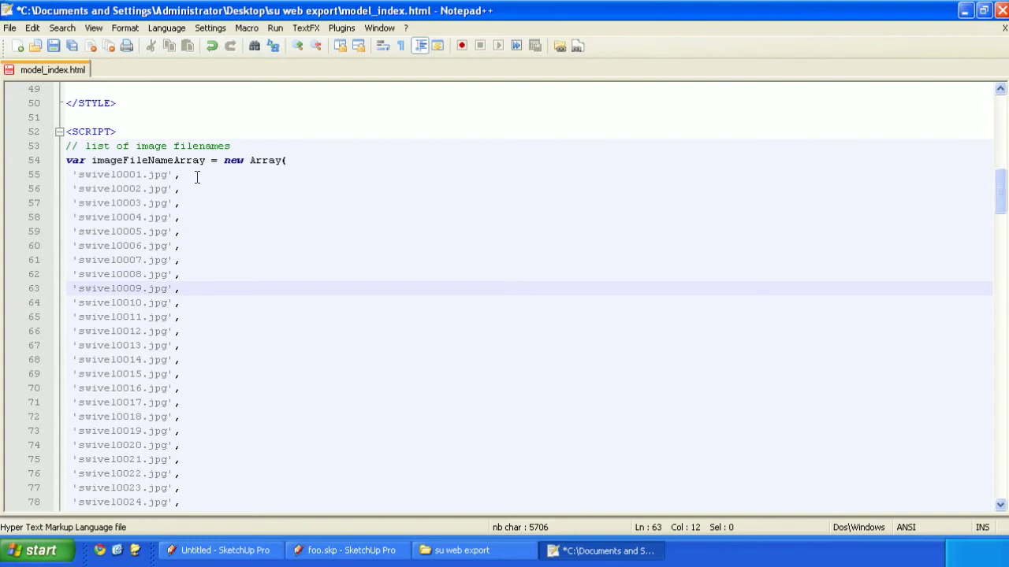
# Duplicate the swivel0035.jpg line near the end of the image array twice, directly below the original
pyautogui.moveTo(1001, 190); pyautogui.dragTo(1002, 220)
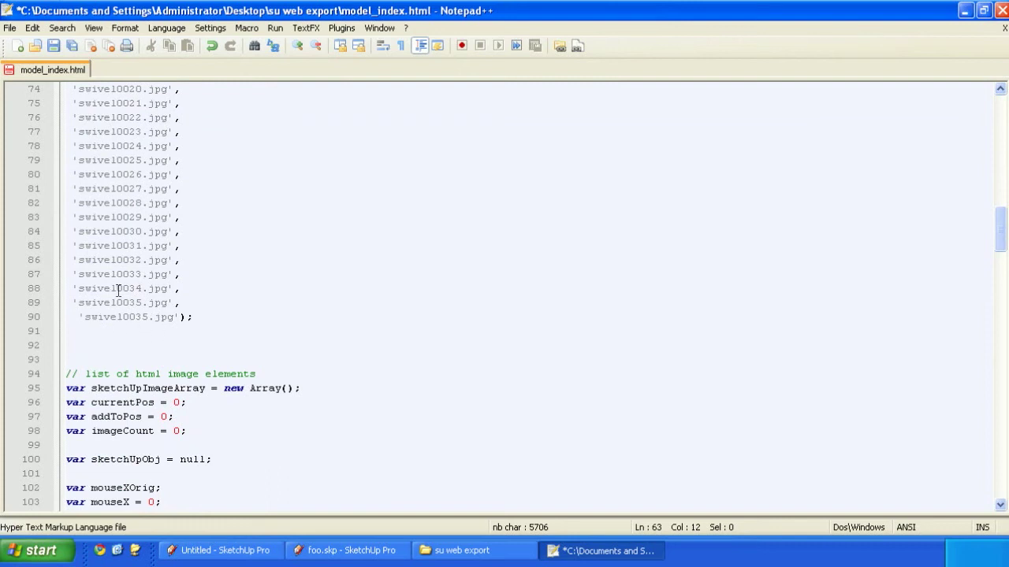
pyautogui.moveTo(181, 302); pyautogui.dragTo(68, 305)
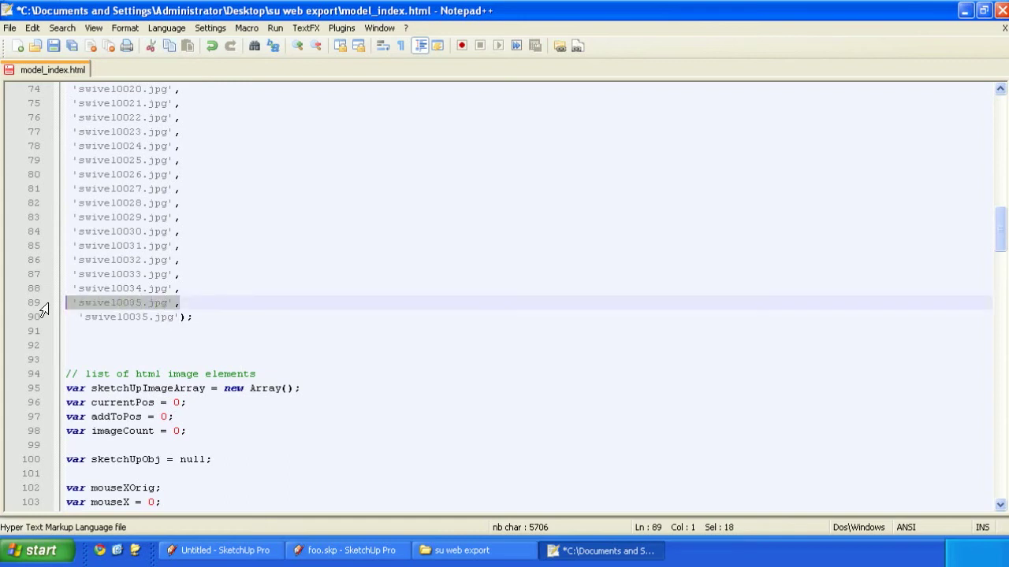
pyautogui.hotkey('ctrl', 'c')
pyautogui.click(198, 302)
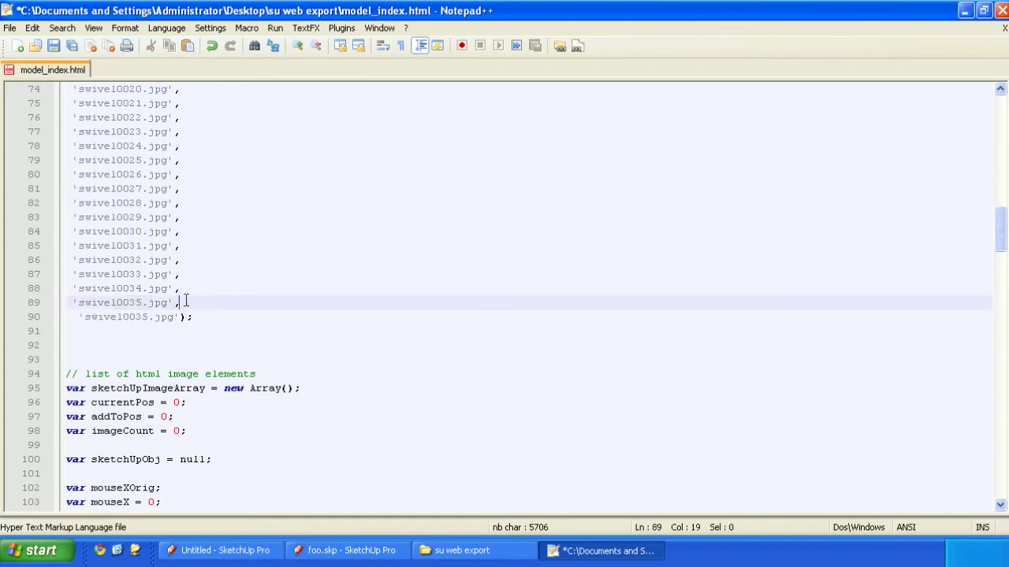
pyautogui.press('Return')
pyautogui.hotkey('ctrl', 'v')
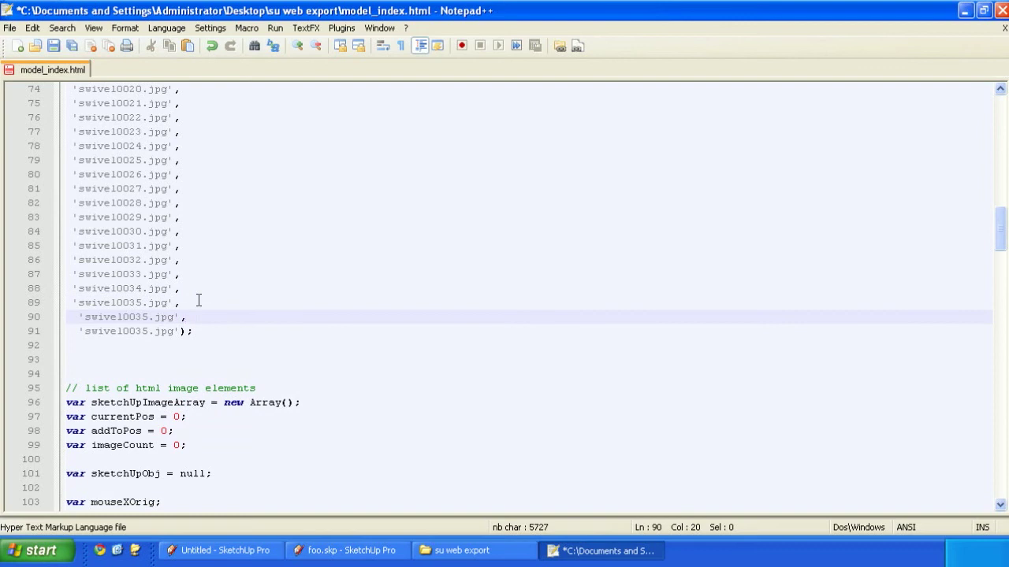
pyautogui.press('Return')
pyautogui.hotkey('ctrl', 'v')
# Renumber the last three image entries as swivel0036.jpg, swivel0037.jpg and swivel0038.jpg, and save model_index.html
pyautogui.click(142, 316)
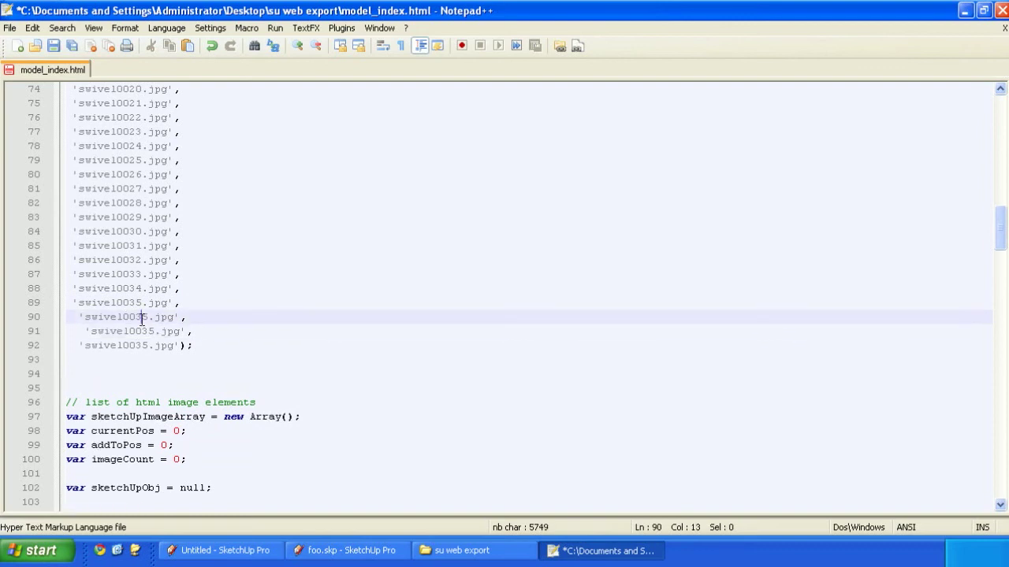
pyautogui.moveTo(141, 317); pyautogui.dragTo(145, 318)
pyautogui.write('6')
pyautogui.moveTo(148, 331); pyautogui.dragTo(152, 331)
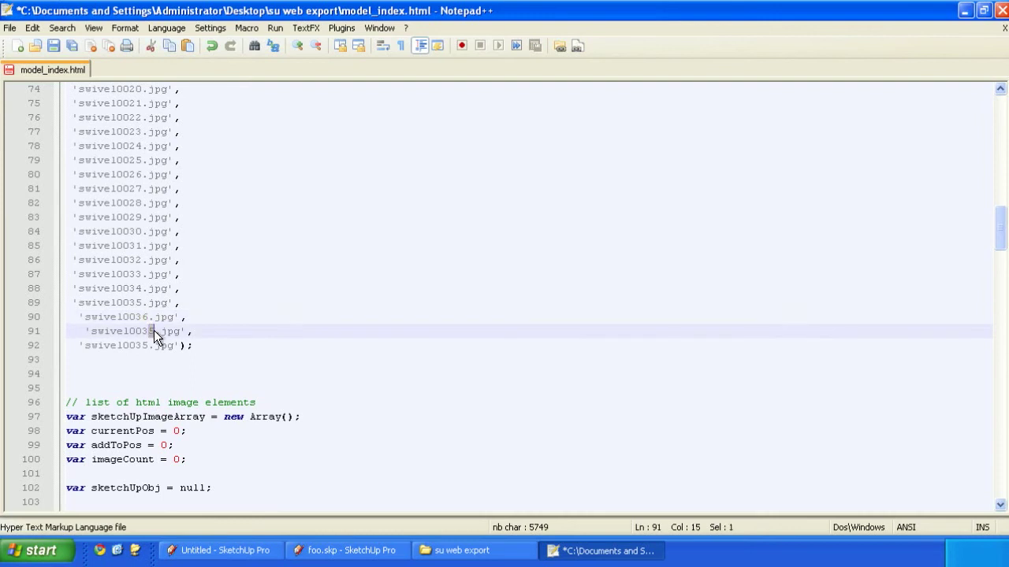
pyautogui.write('7')
pyautogui.click(145, 345)
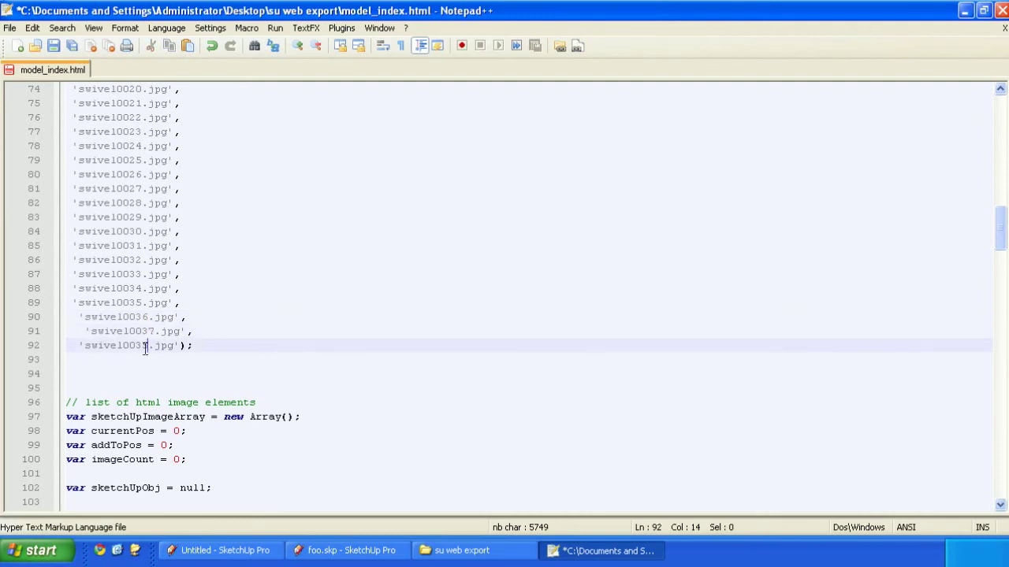
pyautogui.moveTo(146, 347); pyautogui.dragTo(142, 347)
pyautogui.write('8')
pyautogui.click(9, 28)
pyautogui.click(21, 85)
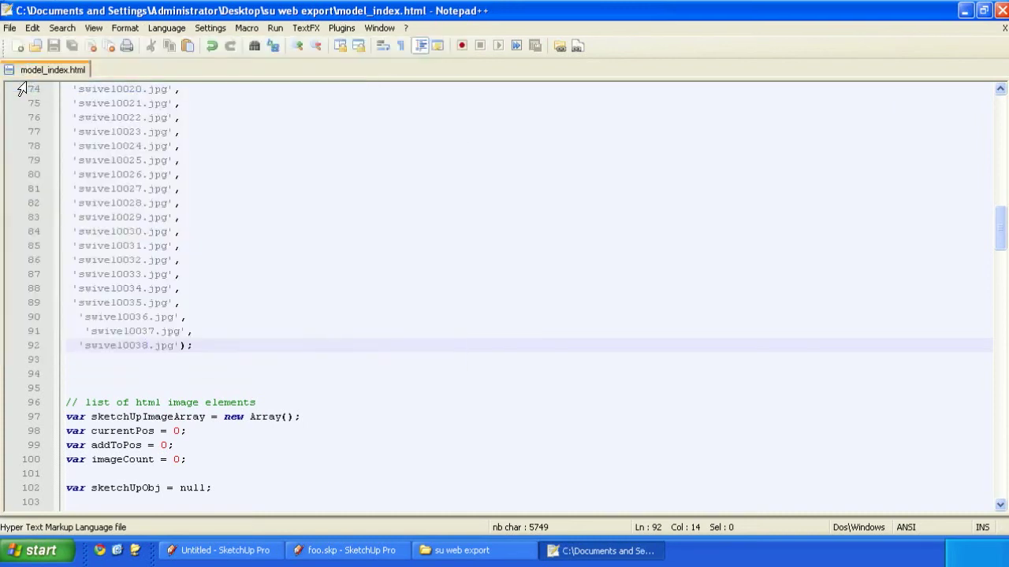
# Open model_index.html from the su web export folder in Chrome and swivel the animation back and forth to test it
pyautogui.click(456, 549)
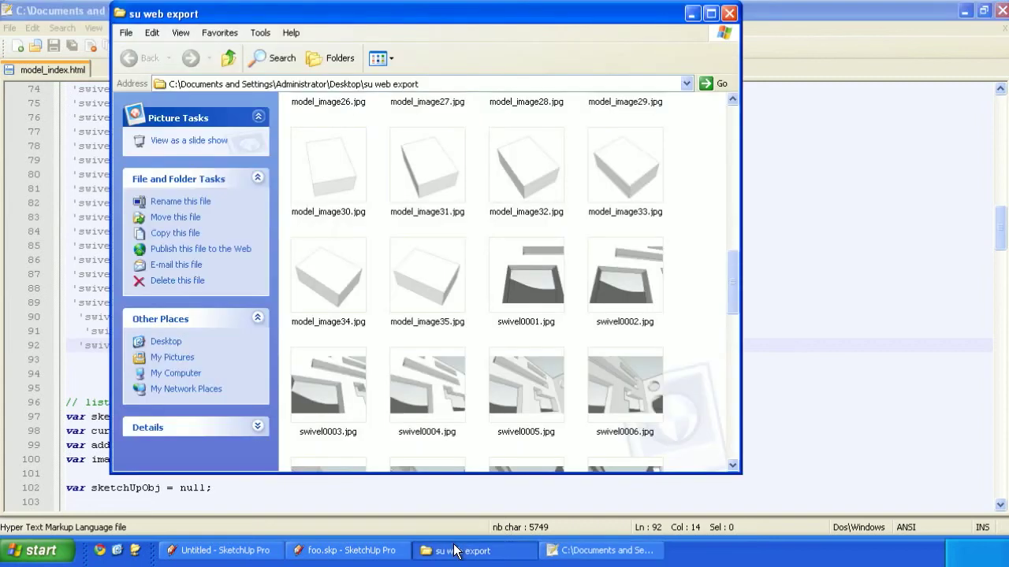
pyautogui.moveTo(736, 290); pyautogui.dragTo(736, 116)
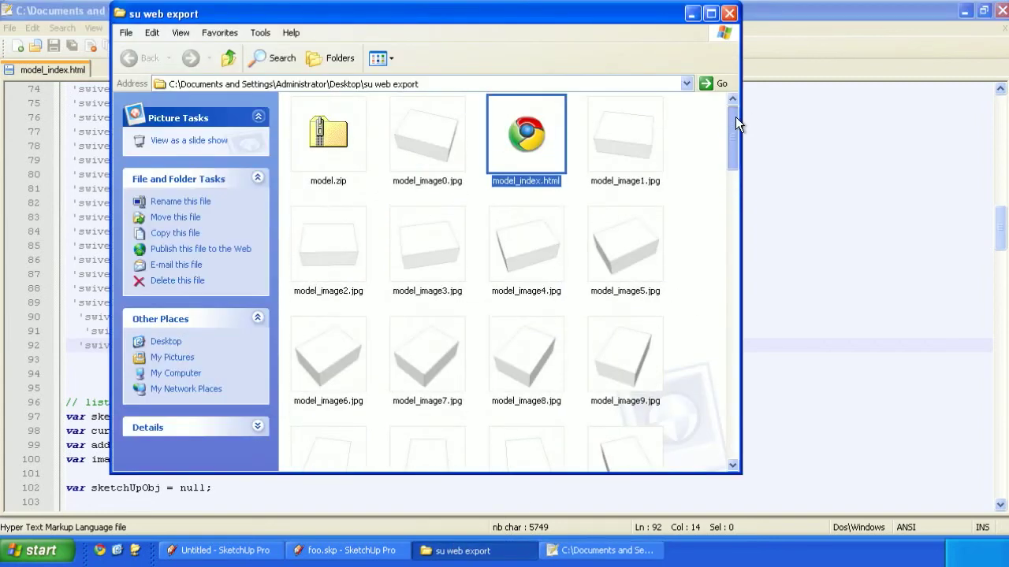
pyautogui.doubleClick(527, 132)
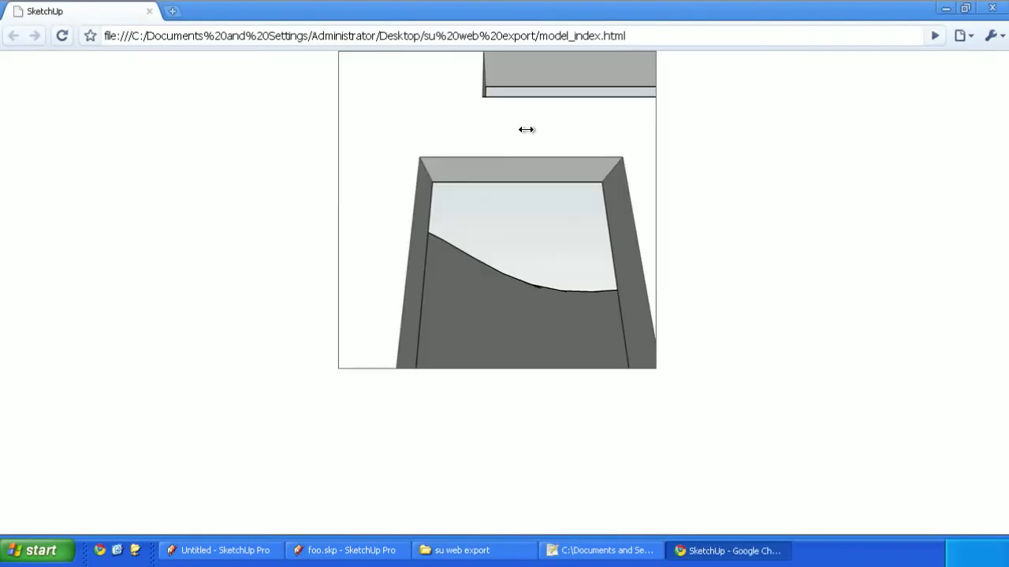
pyautogui.moveTo(509, 125); pyautogui.dragTo(404, 147)
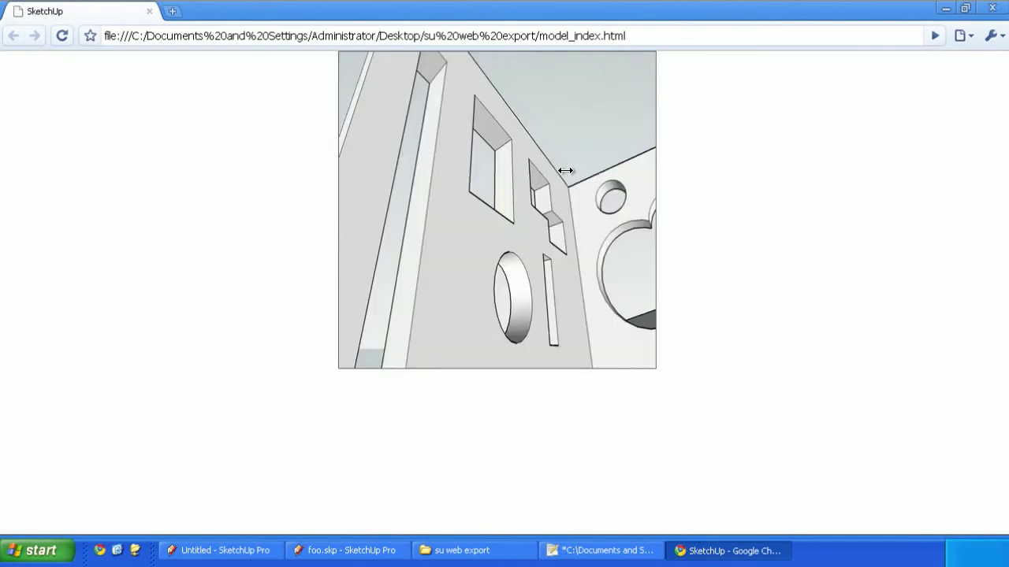
pyautogui.moveTo(583, 177); pyautogui.dragTo(489, 173)
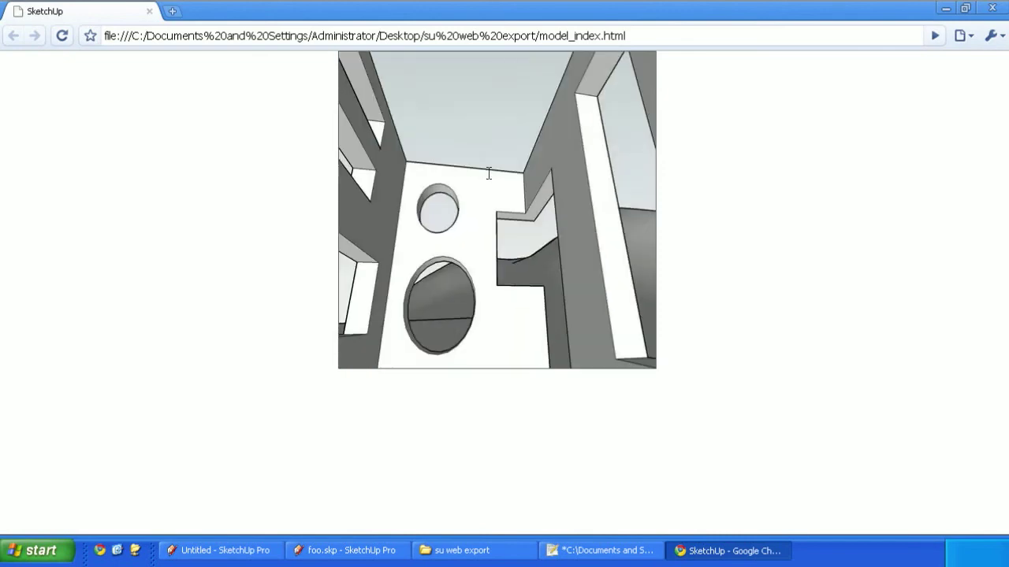
pyautogui.moveTo(546, 169); pyautogui.dragTo(594, 171)
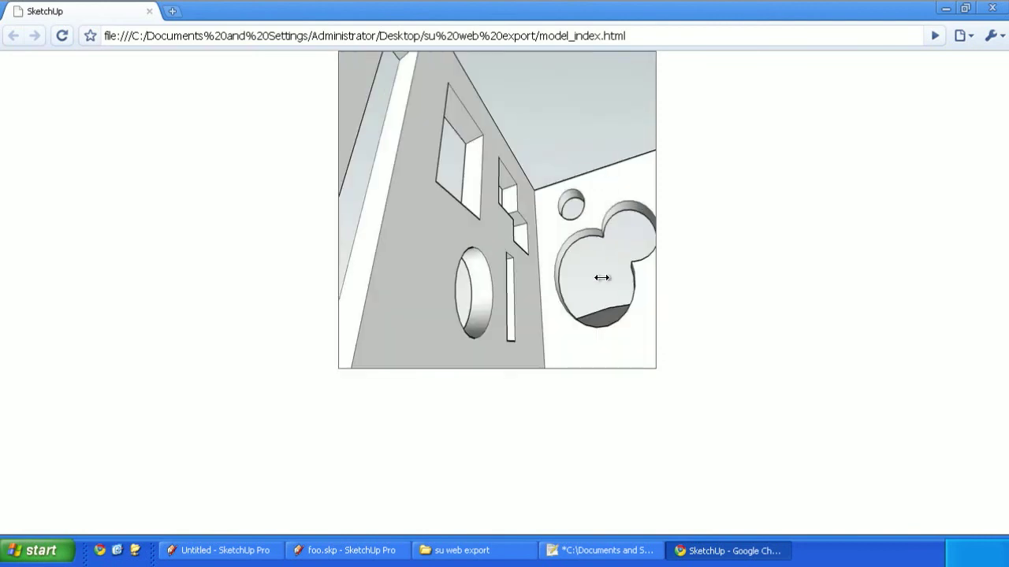
# Switch back to Notepad++ and set the #sheet style to a width of 800px and a height of 600px
pyautogui.click(605, 550)
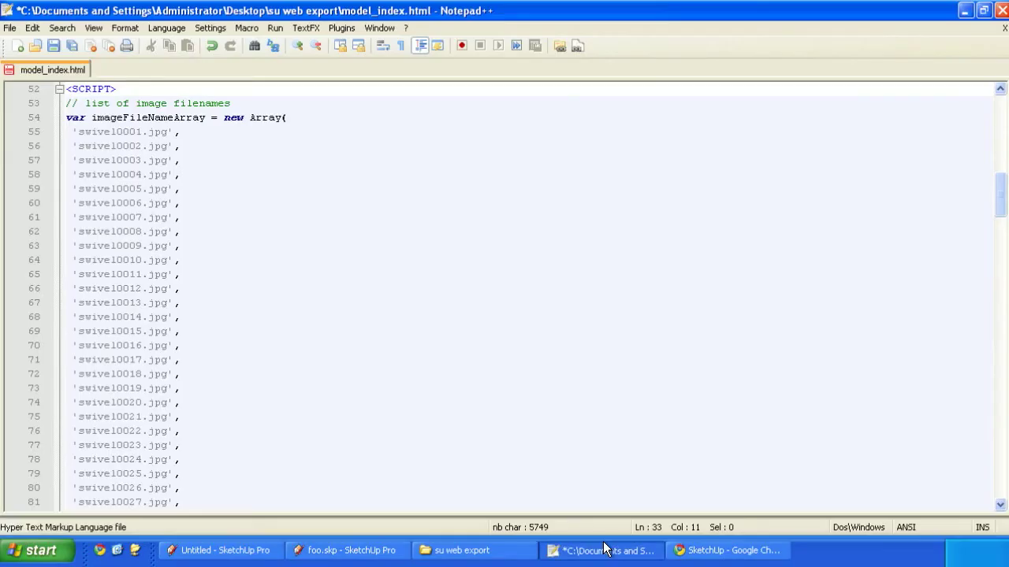
pyautogui.scroll(9, 1003, 206)
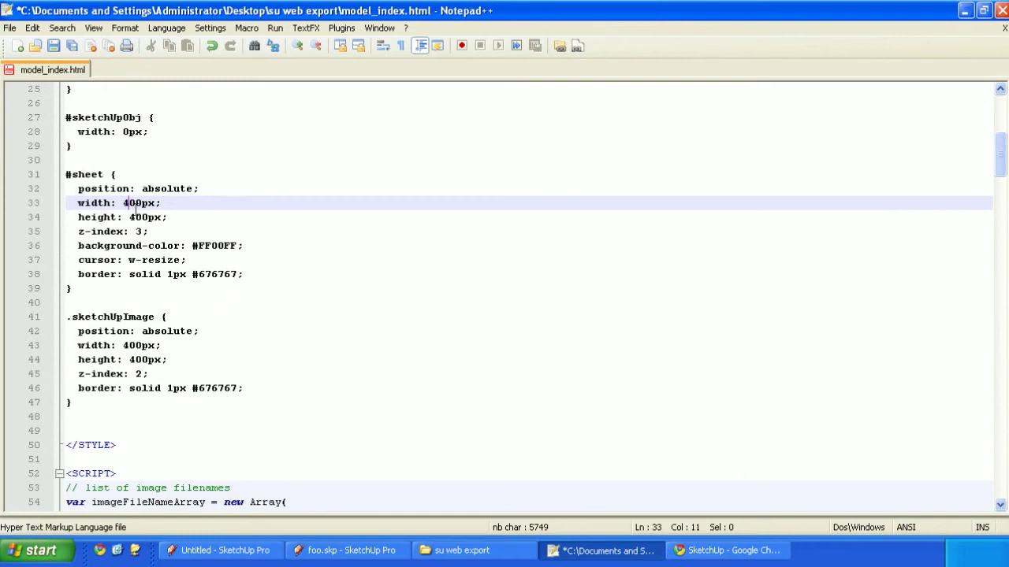
pyautogui.press('BackSpace')
pyautogui.write('8')
pyautogui.click(134, 217)
pyautogui.press('BackSpace')
pyautogui.write('6')
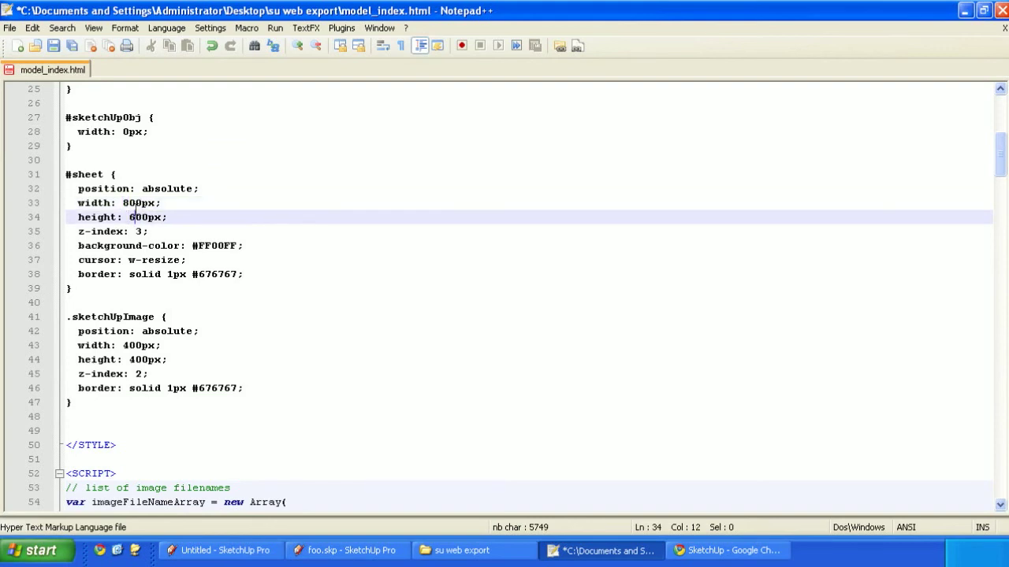
# Set the .sketchUpImage style to a width of 800px and a height of 600px
pyautogui.click(127, 345)
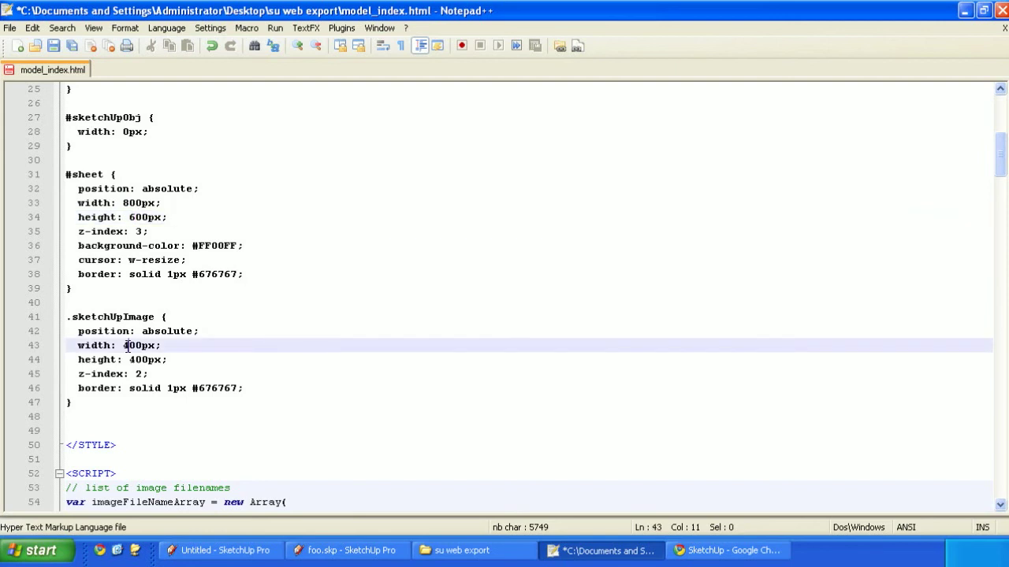
pyautogui.press('BackSpace')
pyautogui.write('8')
pyautogui.click(139, 359)
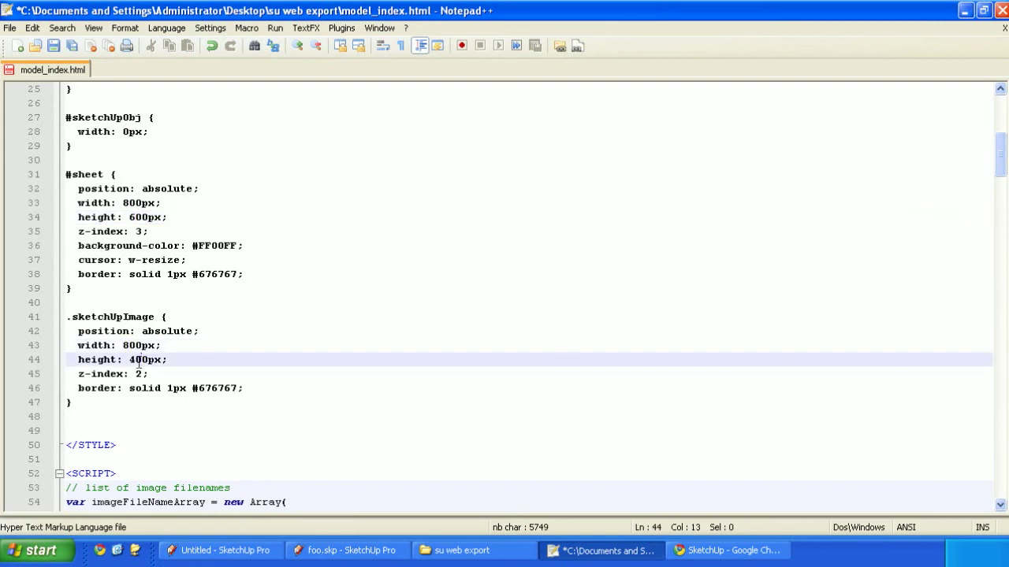
pyautogui.press('BackSpace')
pyautogui.write('6')
# Save the resized styles in model_index.html and reload the animation page in Chrome
pyautogui.click(15, 28)
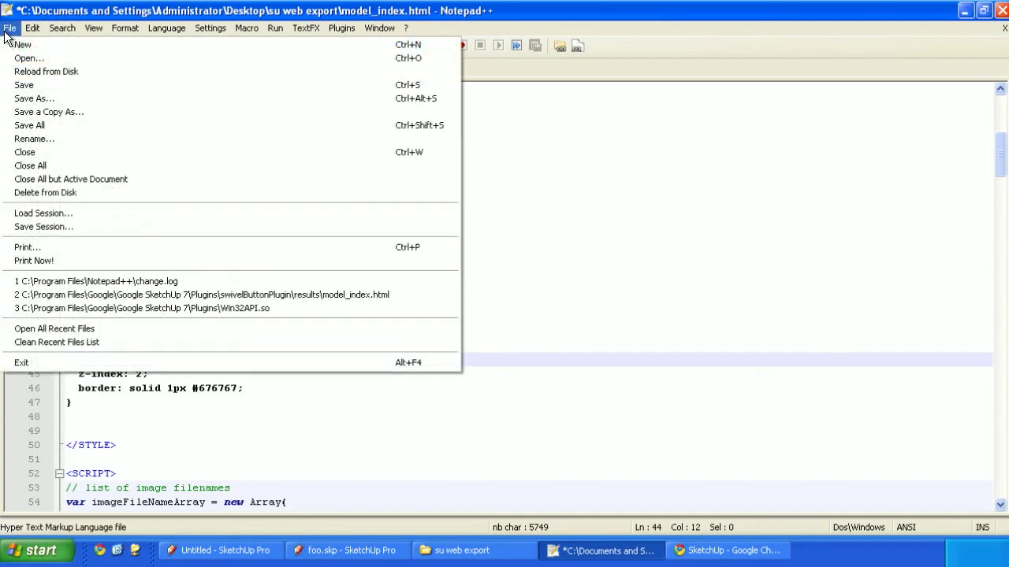
pyautogui.click(44, 85)
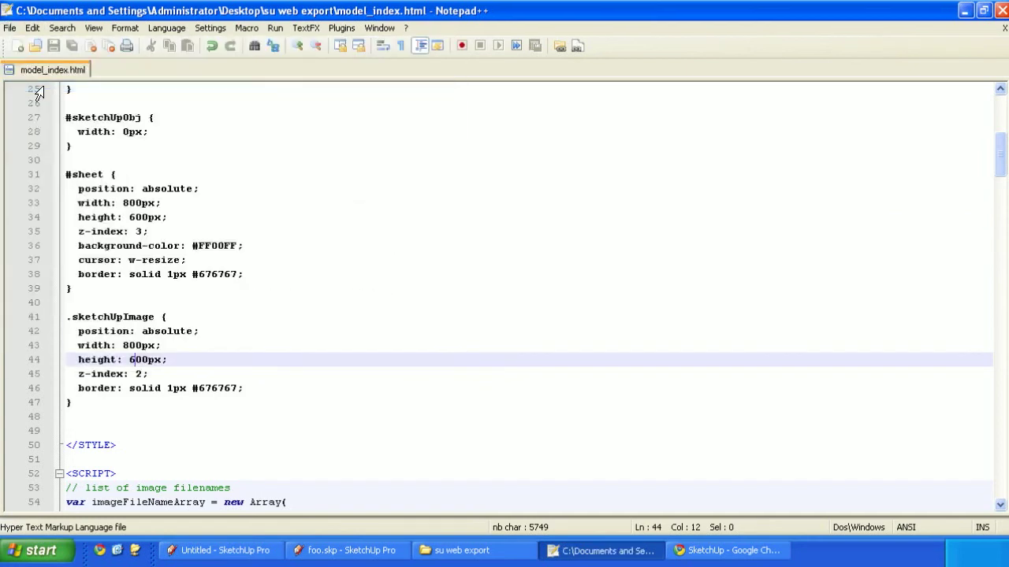
pyautogui.click(721, 550)
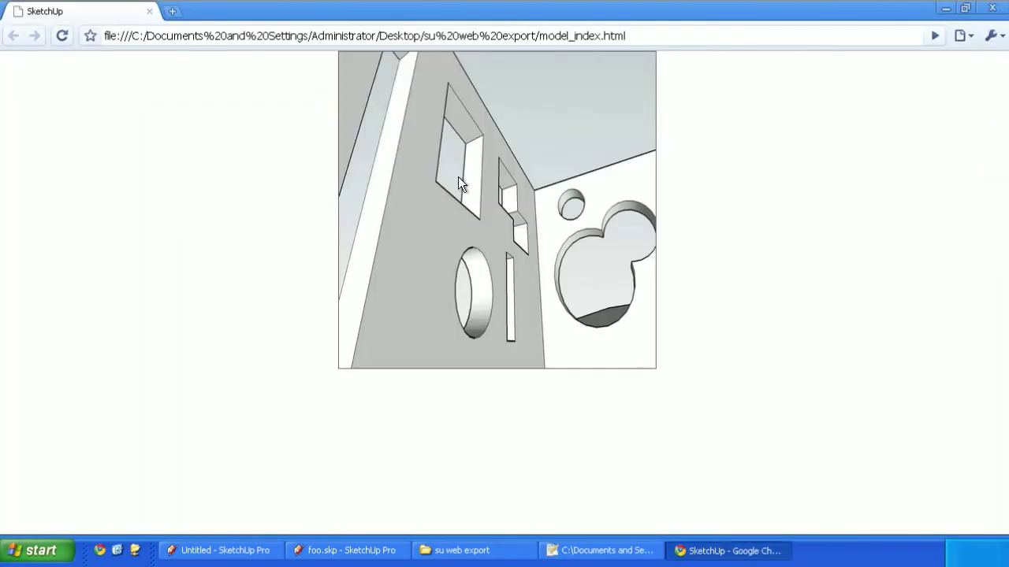
pyautogui.click(62, 36)
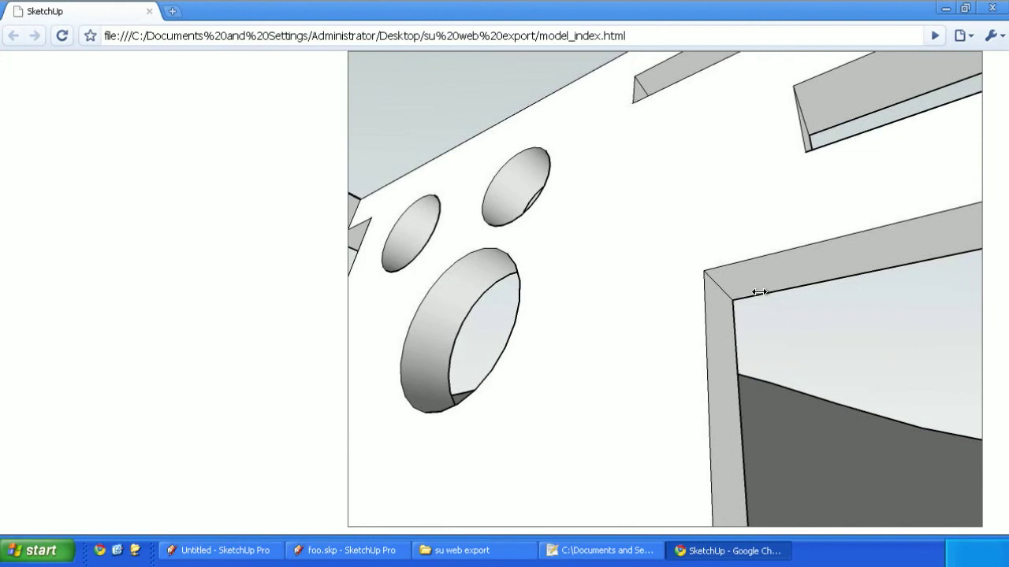
# In Notepad++, change the left offset calculation in the init function to subtract 800/2
pyautogui.click(623, 555)
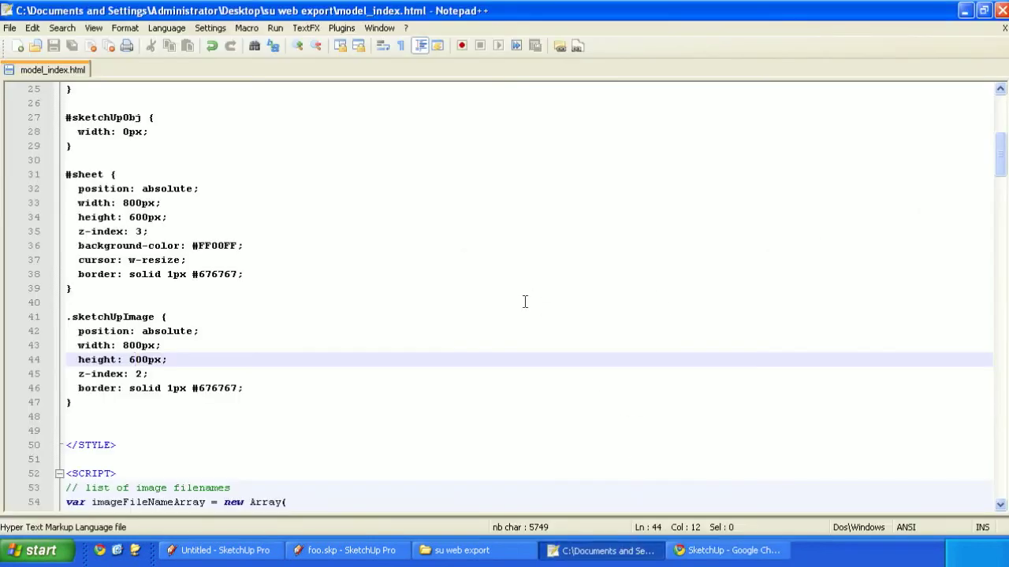
pyautogui.moveTo(1003, 162); pyautogui.dragTo(1004, 284)
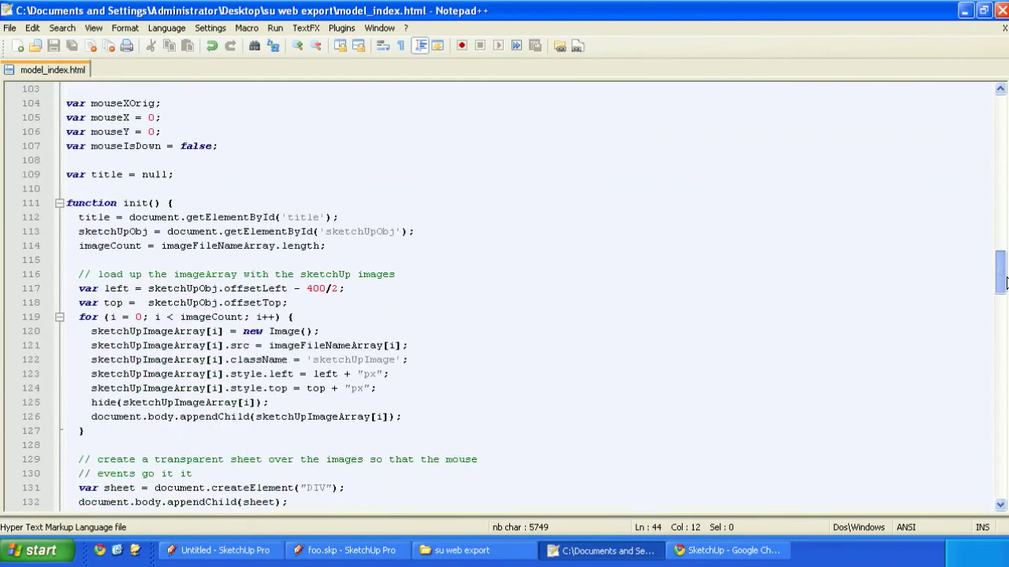
pyautogui.click(314, 290)
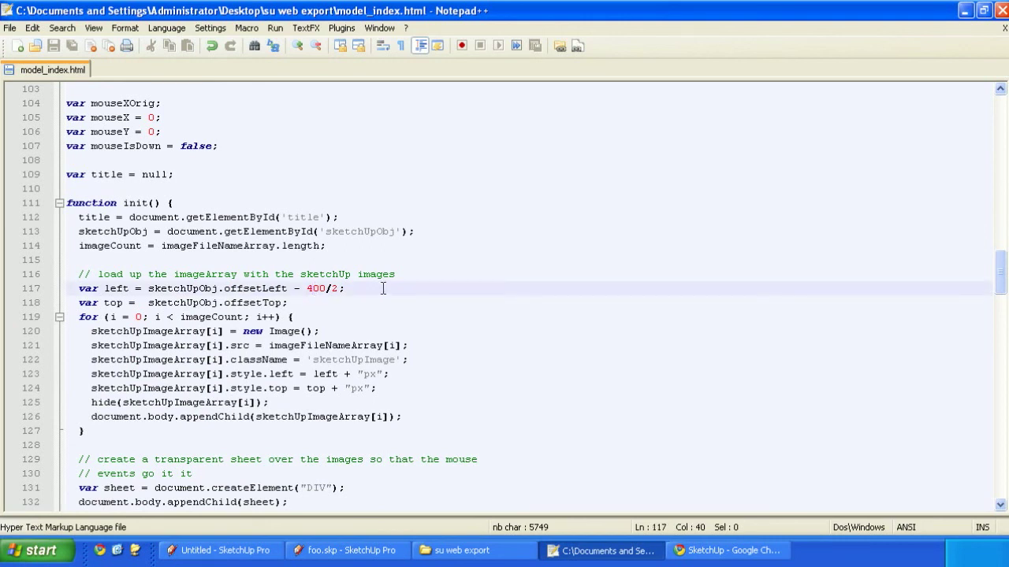
pyautogui.press('BackSpace')
pyautogui.write('8')
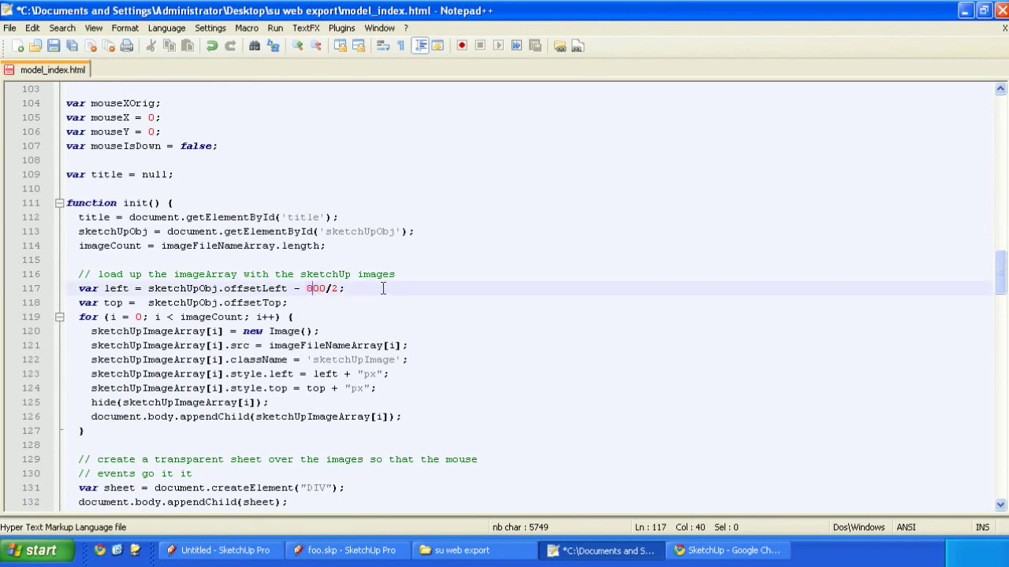
# Save the offset change and refresh the web animation in Chrome to check its centering
pyautogui.click(9, 27)
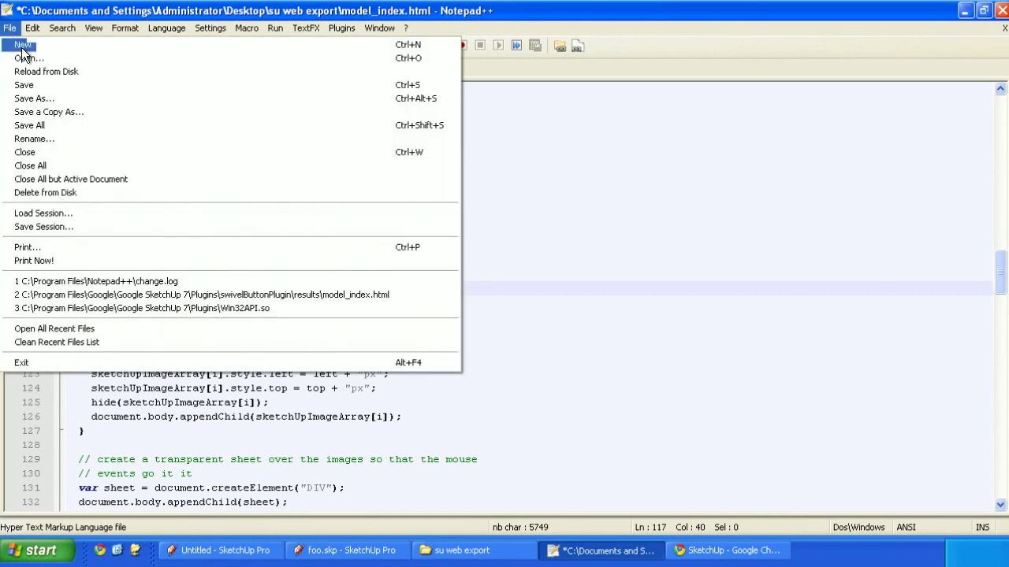
pyautogui.click(34, 85)
pyautogui.click(733, 550)
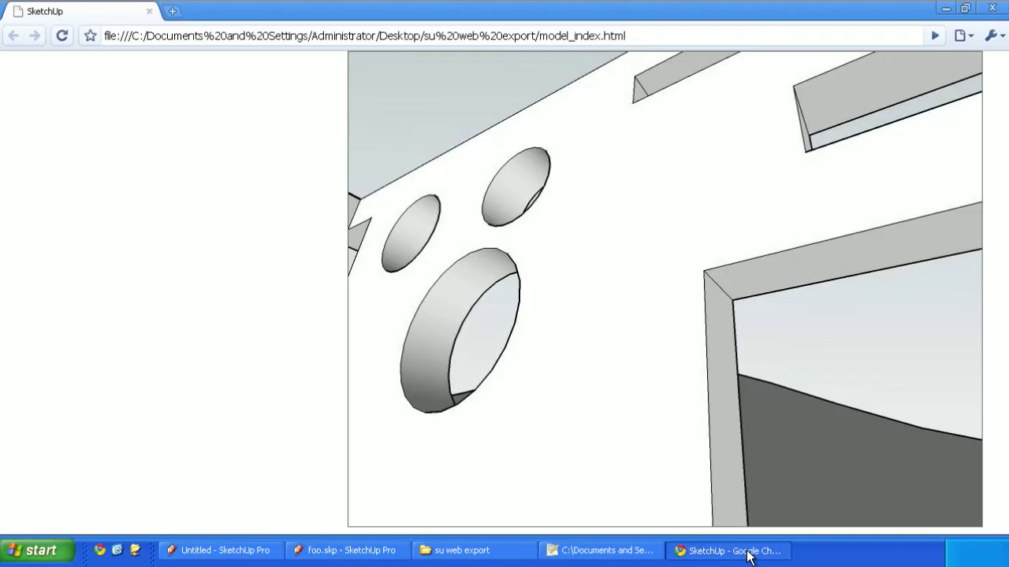
pyautogui.click(65, 35)
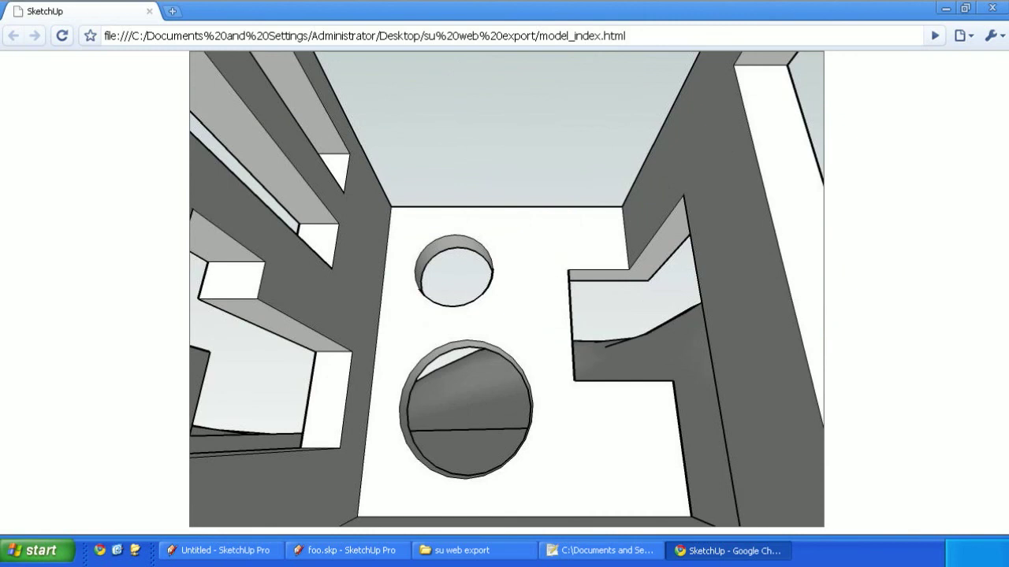
# Switch to the Untitled SketchUp window and locate the Web Exporter's link to information on publishing web animations
pyautogui.click(267, 551)
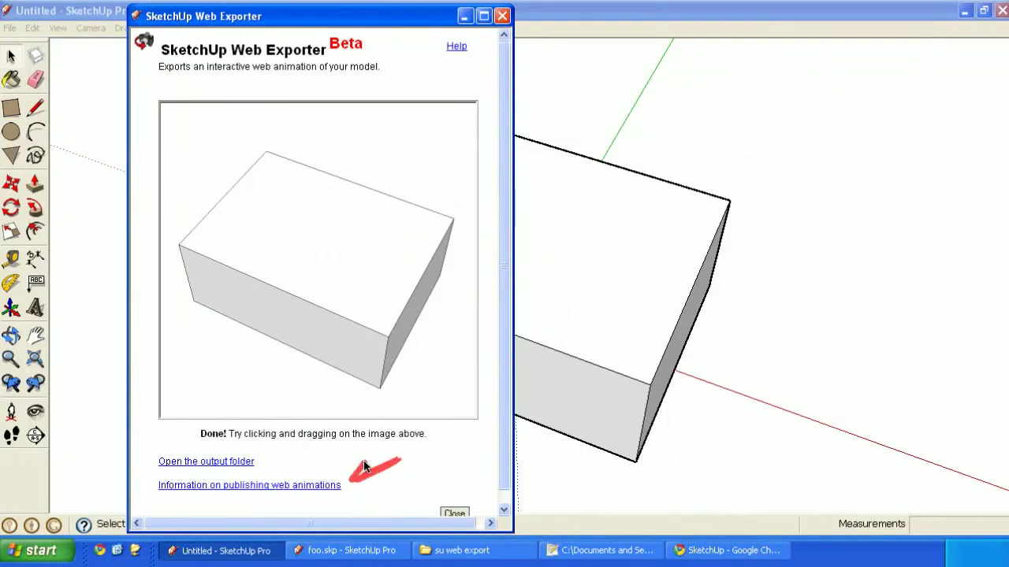
pyautogui.moveTo(349, 484); pyautogui.dragTo(384, 493)
pyautogui.moveTo(160, 497); pyautogui.dragTo(354, 494)
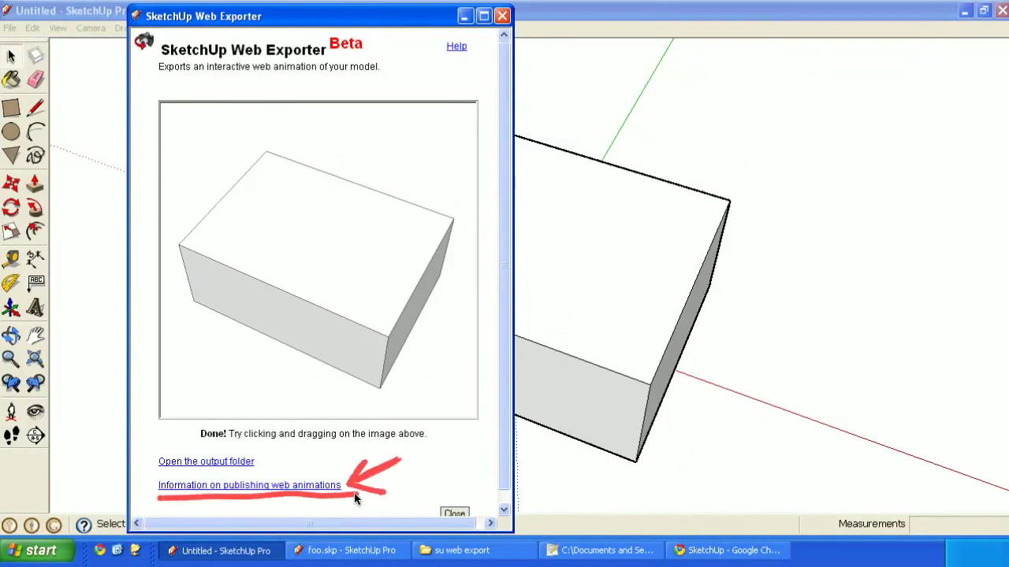